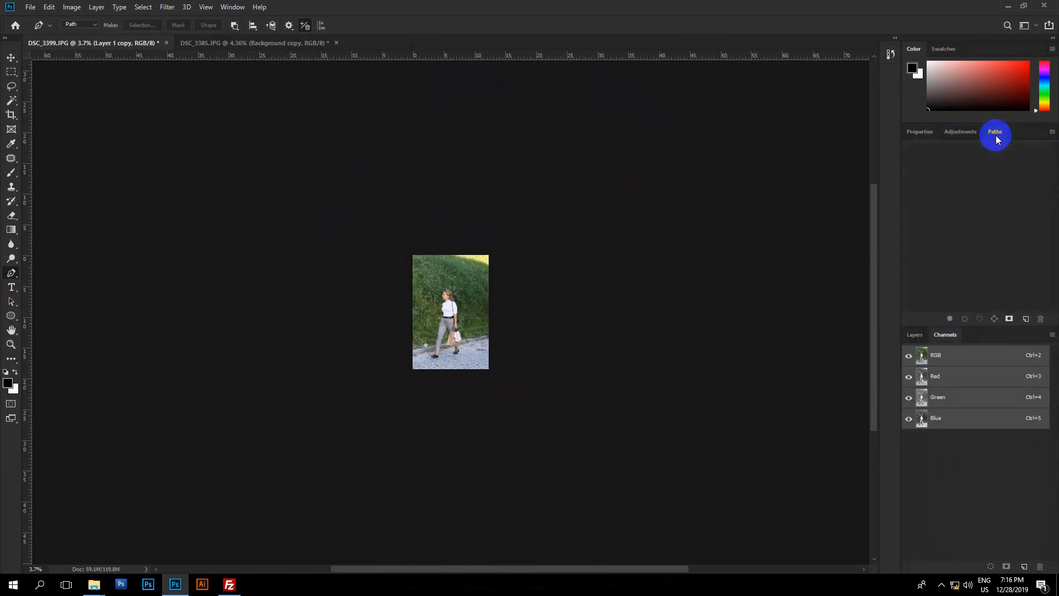
Show the Navigator panel and dock it in the same group as Color and Swatches, leaving the Histogram panel collapsed
left_click(912, 335)
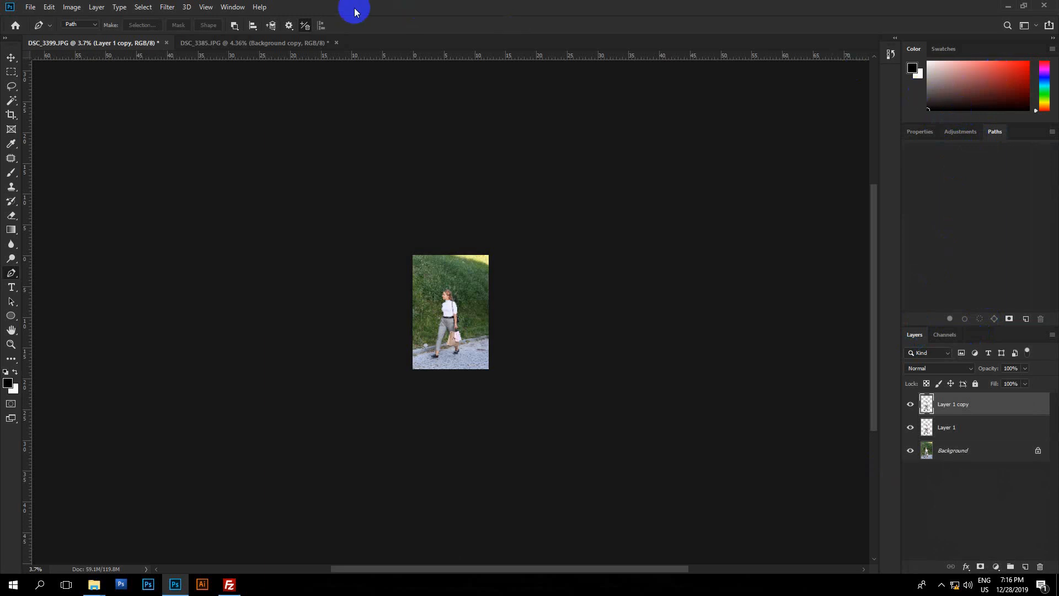
left_click(234, 7)
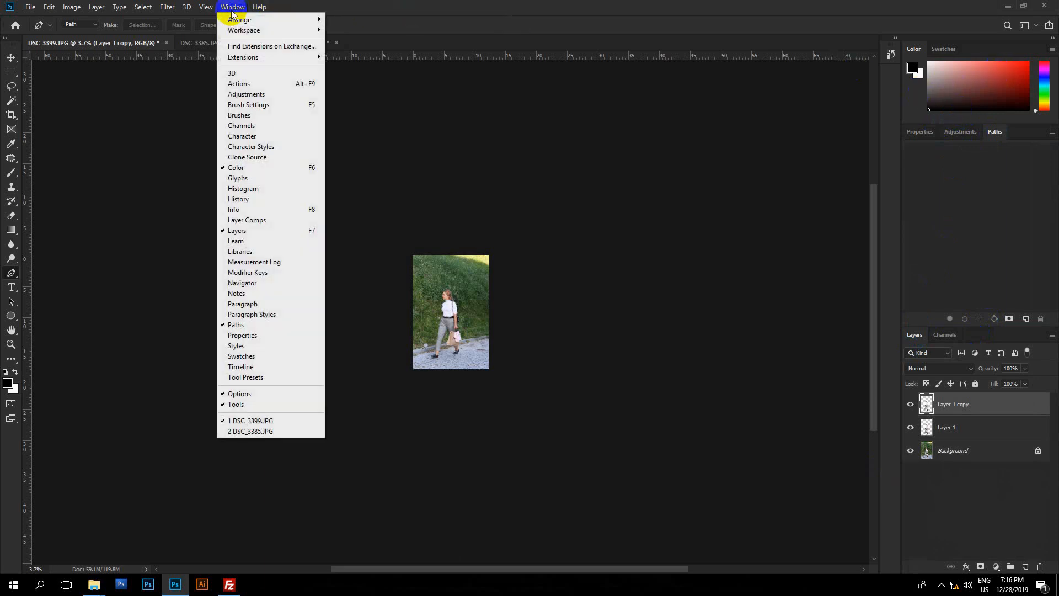
left_click(242, 282)
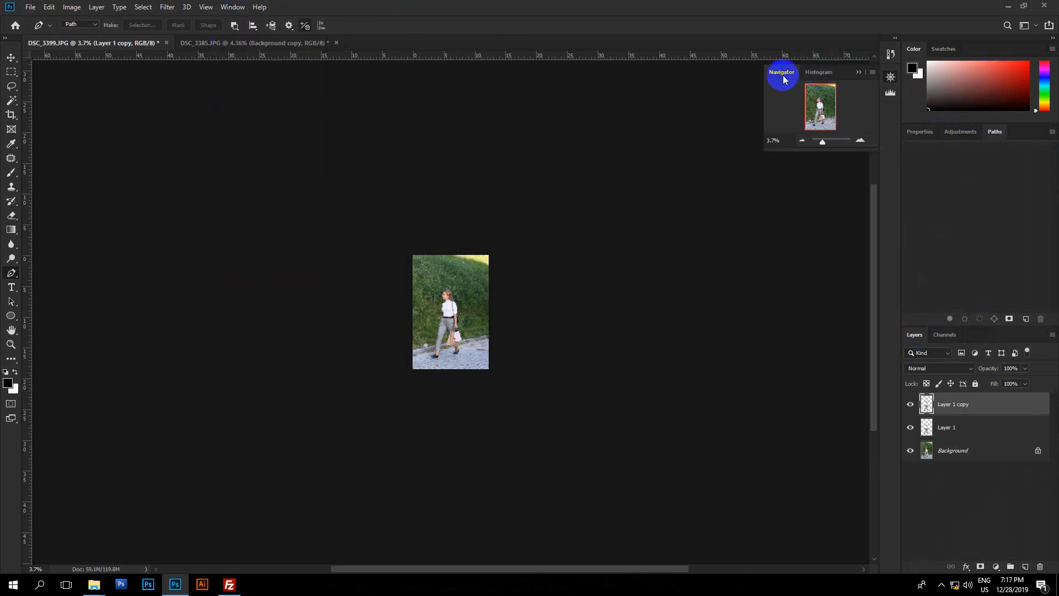
left_click_drag(781, 73, 984, 52)
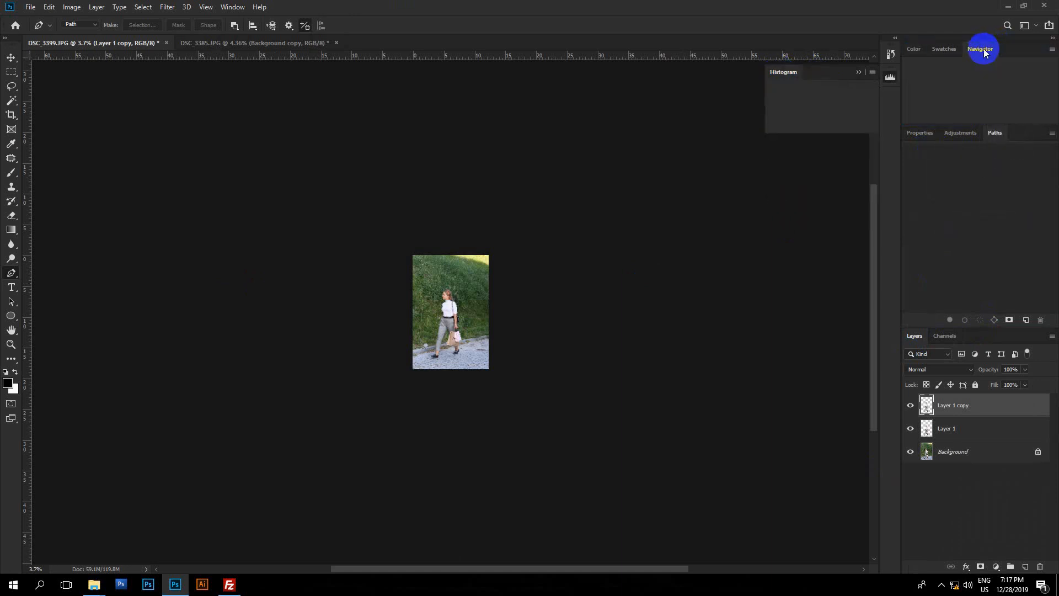
left_click(858, 73)
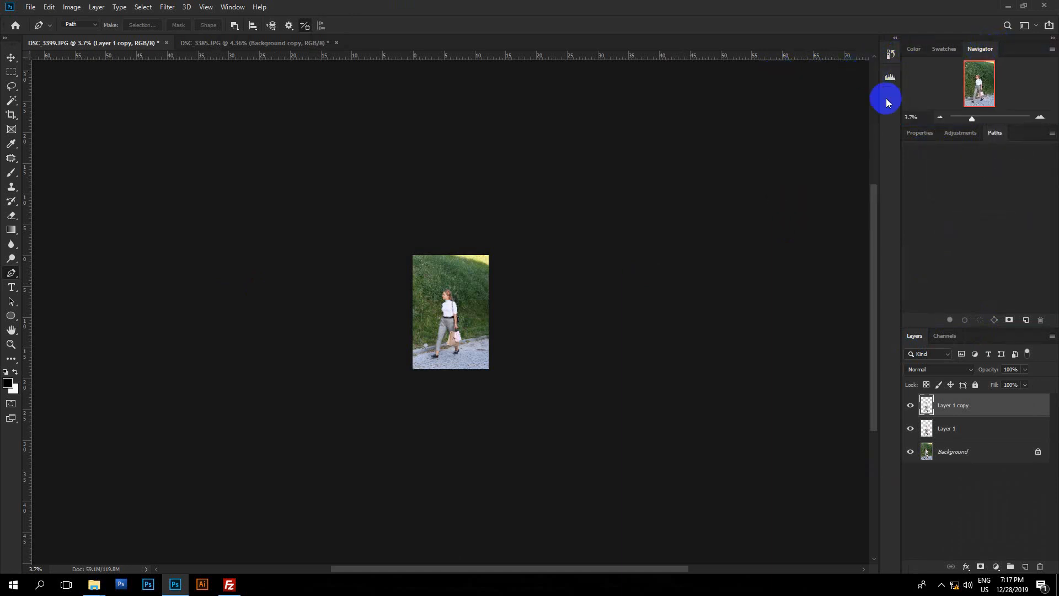
Add the Actions panel to the column of collapsed panels and collapse it
left_click(232, 6)
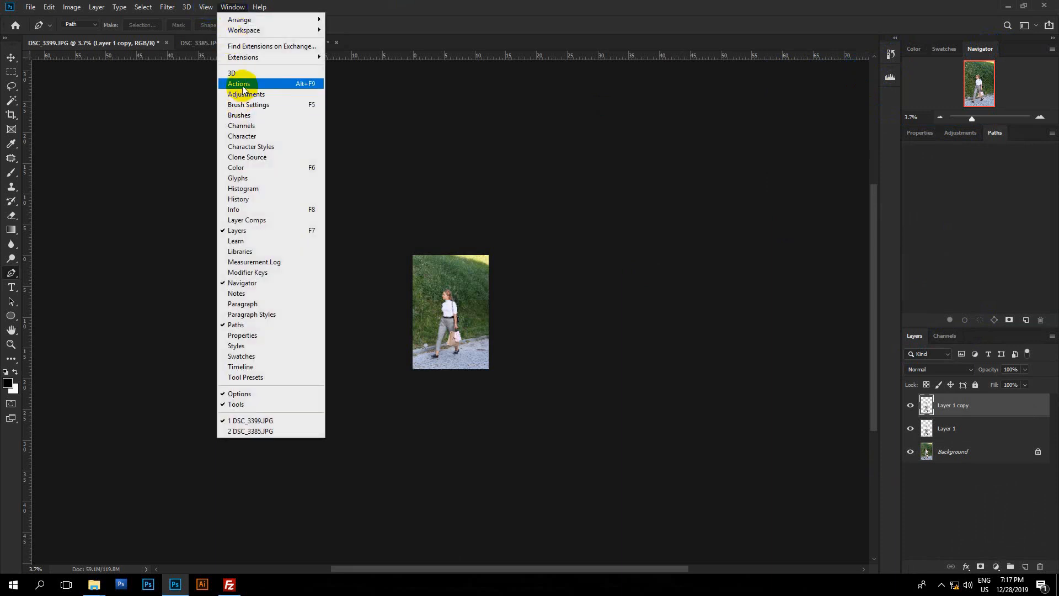
left_click(242, 84)
left_click_drag(870, 47, 877, 88)
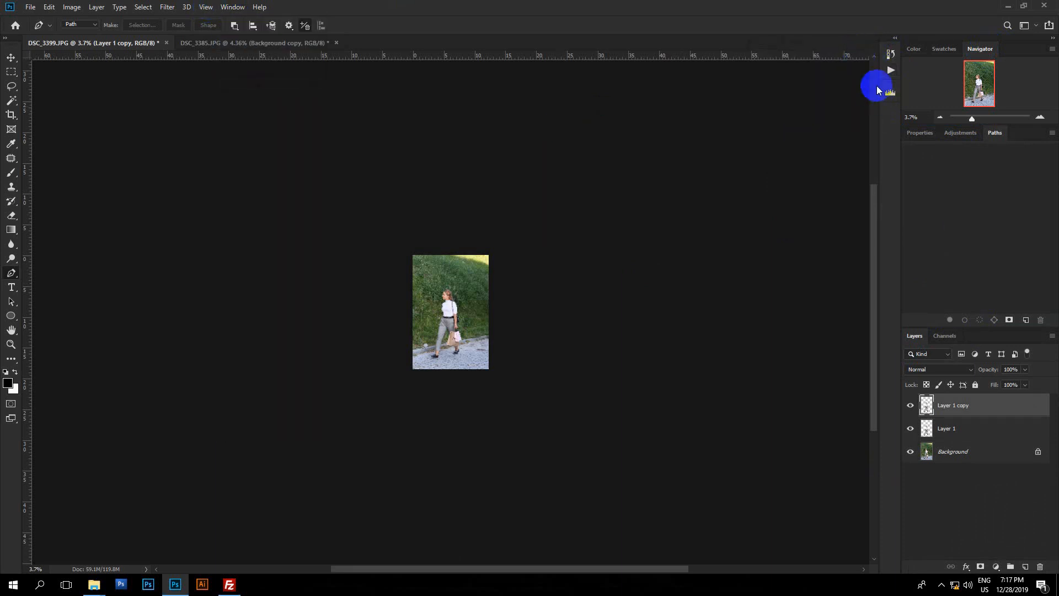
Move the Color panel out of its group with Swatches and Navigator into the column of collapsed panels
left_click(232, 7)
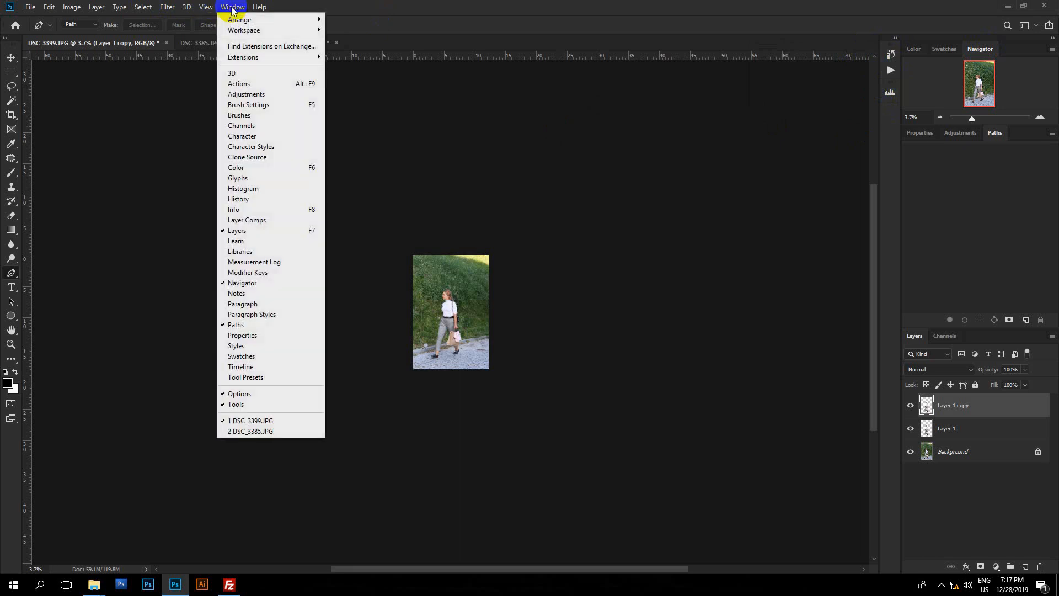
left_click(236, 167)
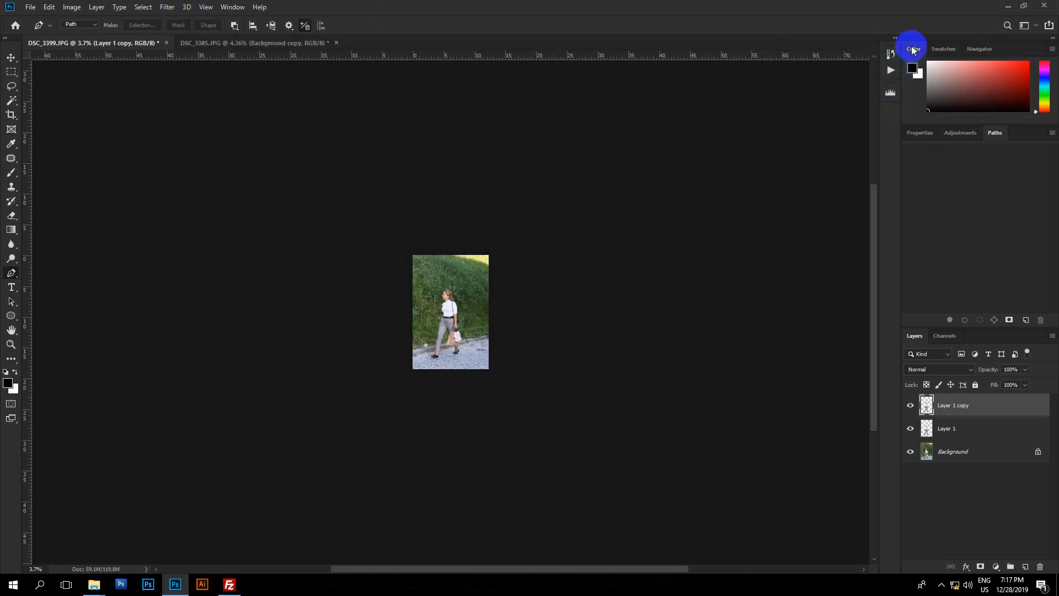
left_click_drag(913, 49, 892, 112)
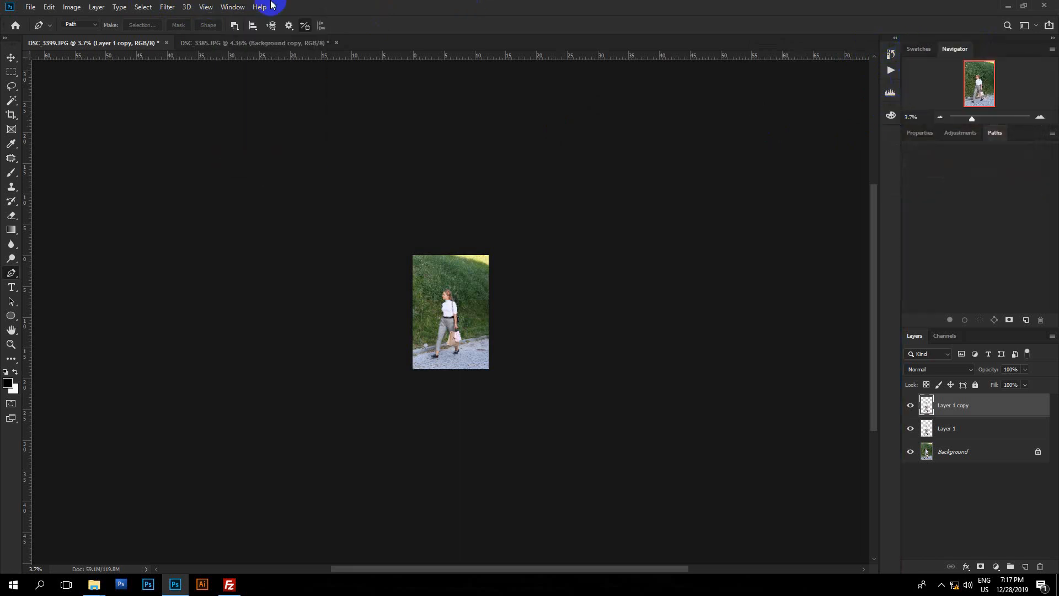
Add the Brushes and Brush Settings panels to the collapsed panel column and collapse them
left_click(232, 7)
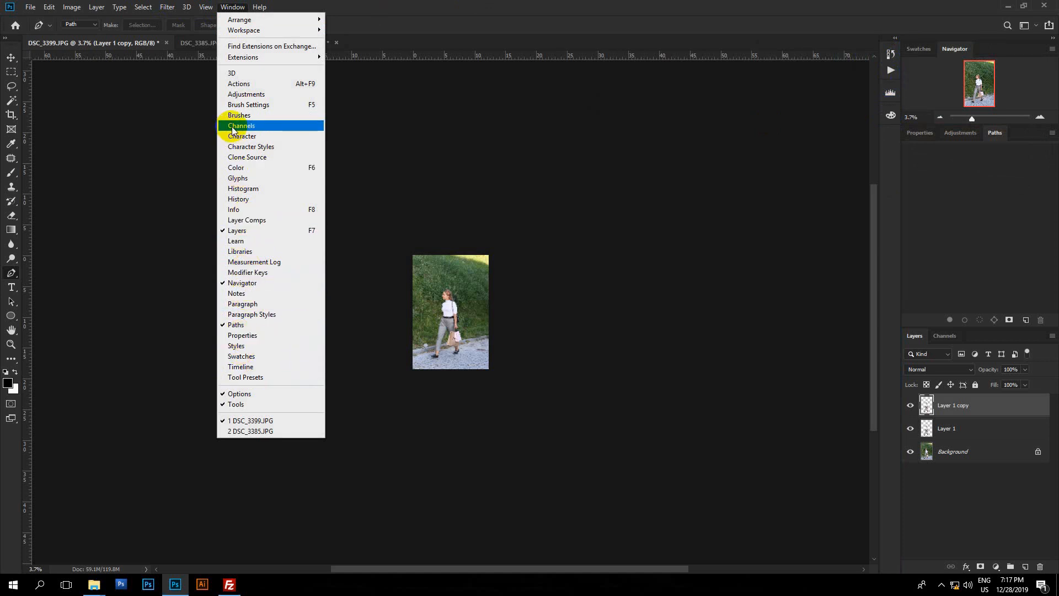
left_click(243, 115)
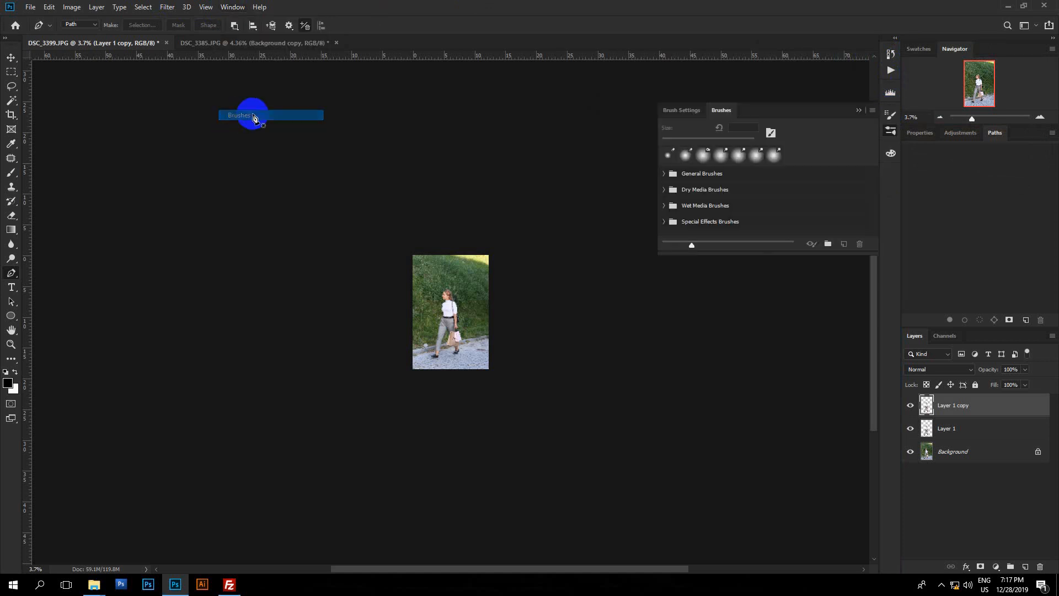
left_click(856, 110)
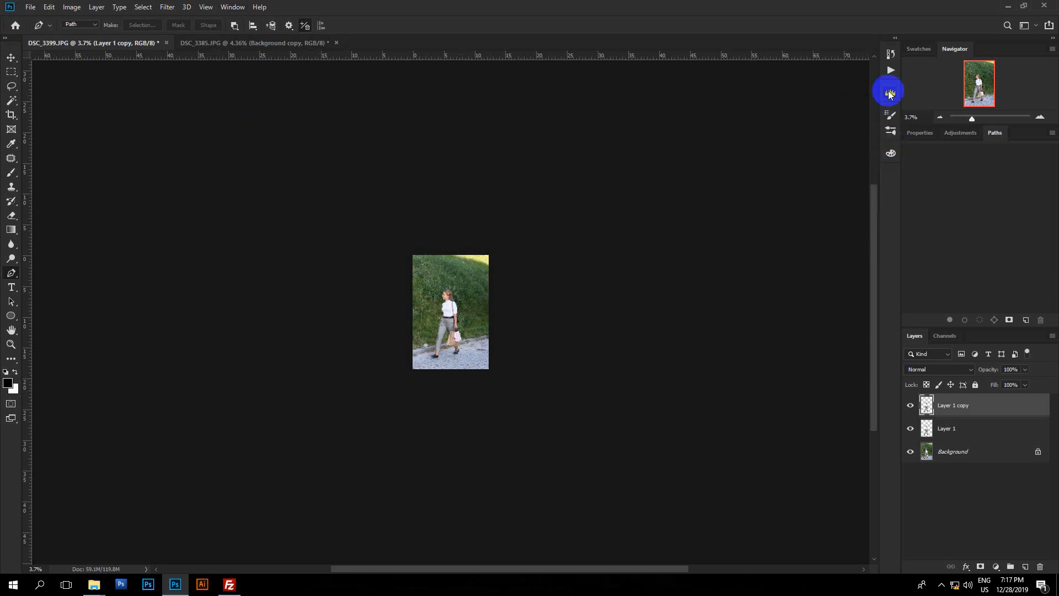
left_click(891, 71)
left_click(891, 94)
left_click(891, 130)
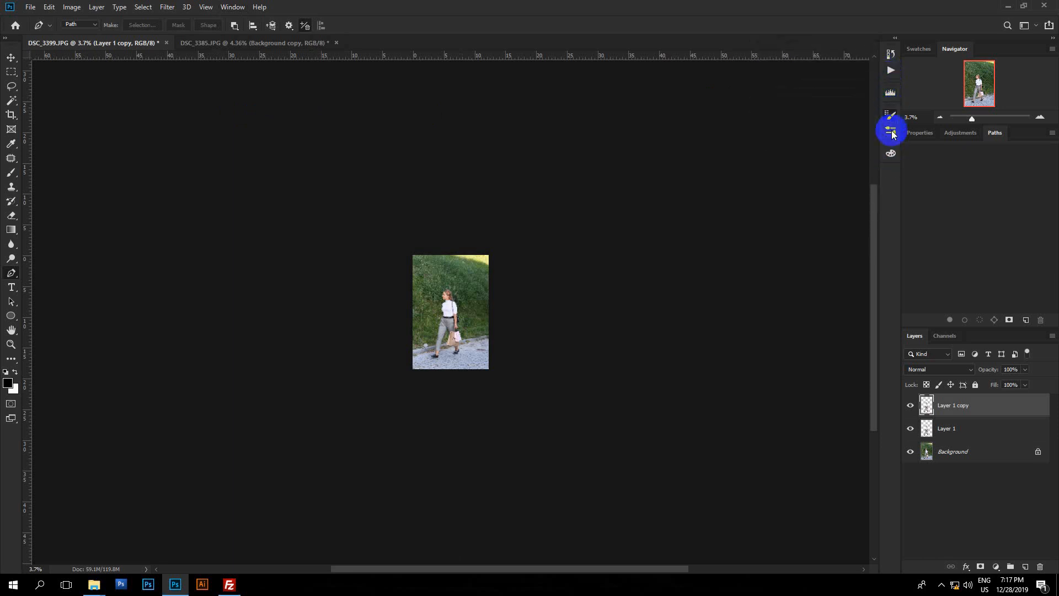
left_click(892, 153)
Add a Brightness/Contrast adjustment layer with brightness -35 and delete that layer
left_click(957, 133)
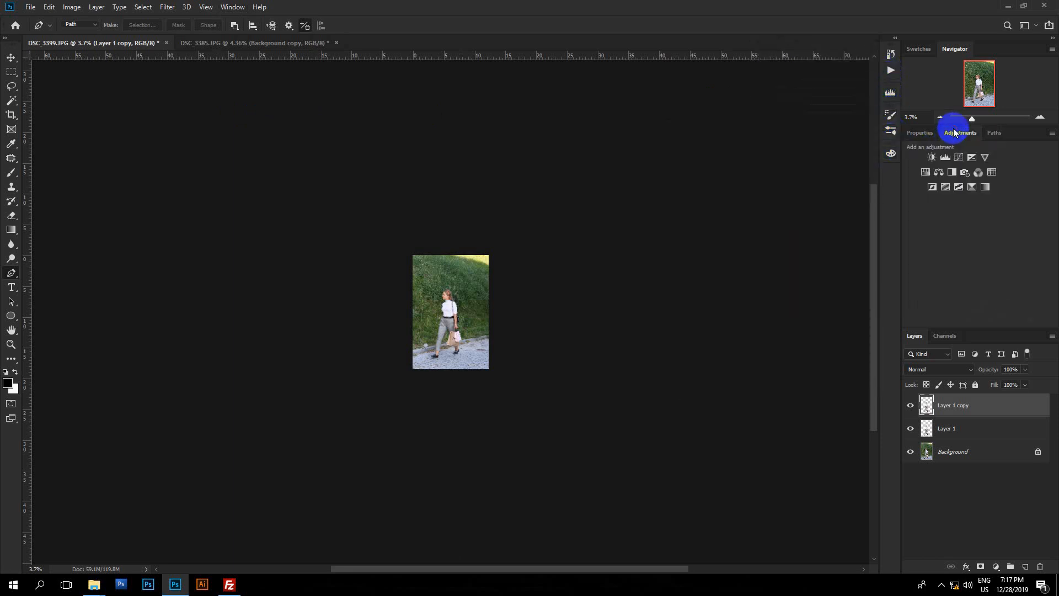
left_click(934, 158)
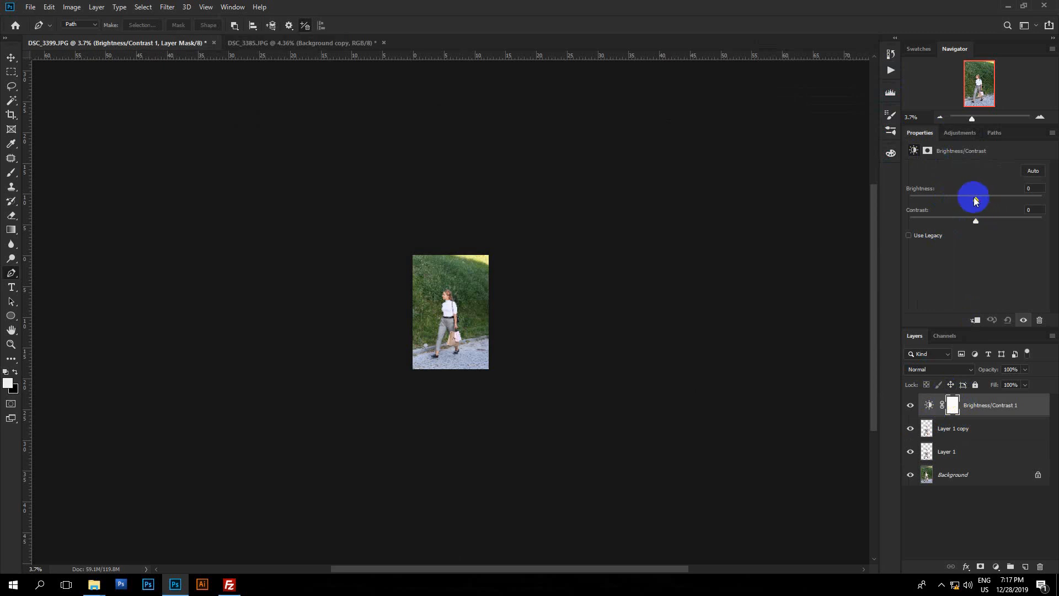
left_click_drag(975, 200, 965, 220)
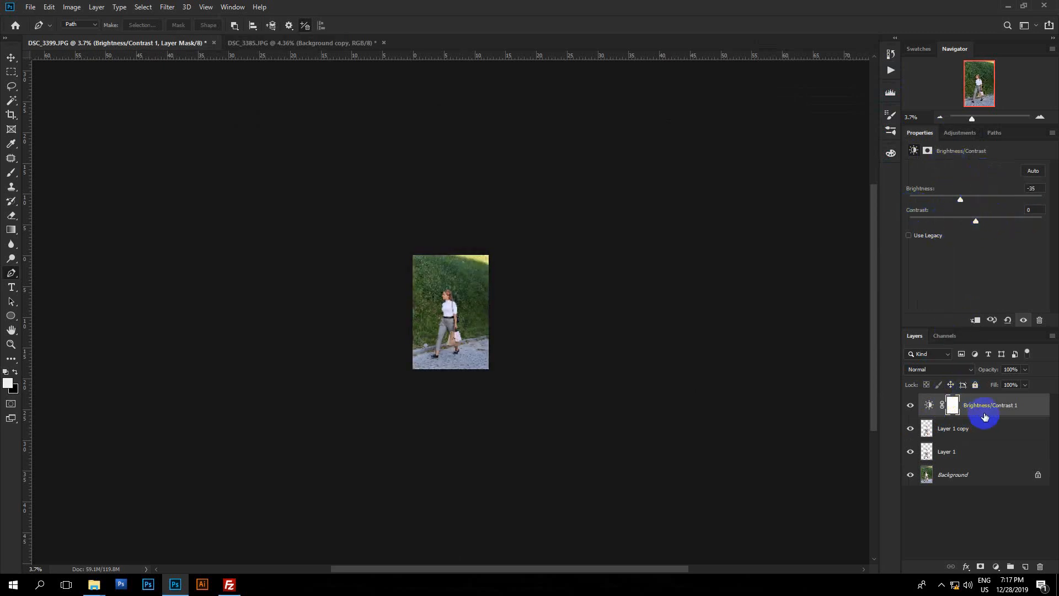
left_click_drag(981, 411, 1040, 566)
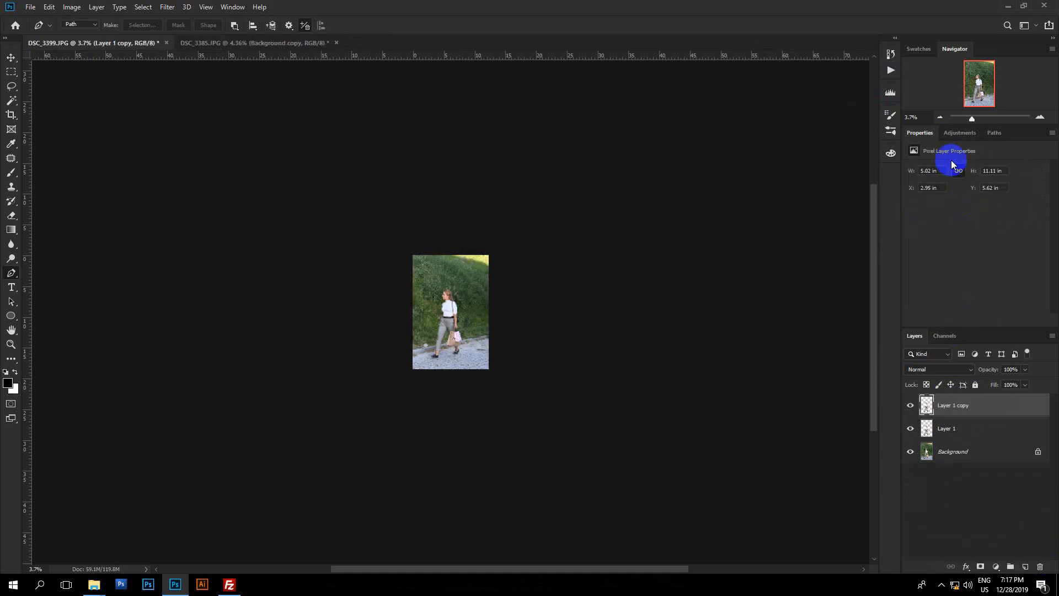
Add a Selective Color adjustment layer with Neutrals magenta at -10%, inspect the photo, and delete that layer
left_click(959, 132)
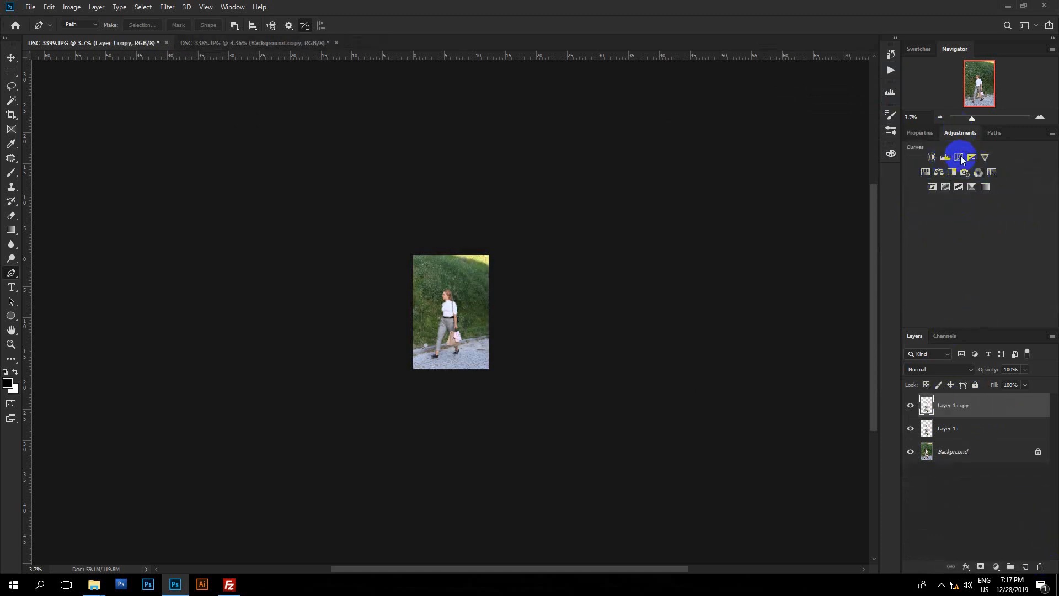
left_click(985, 186)
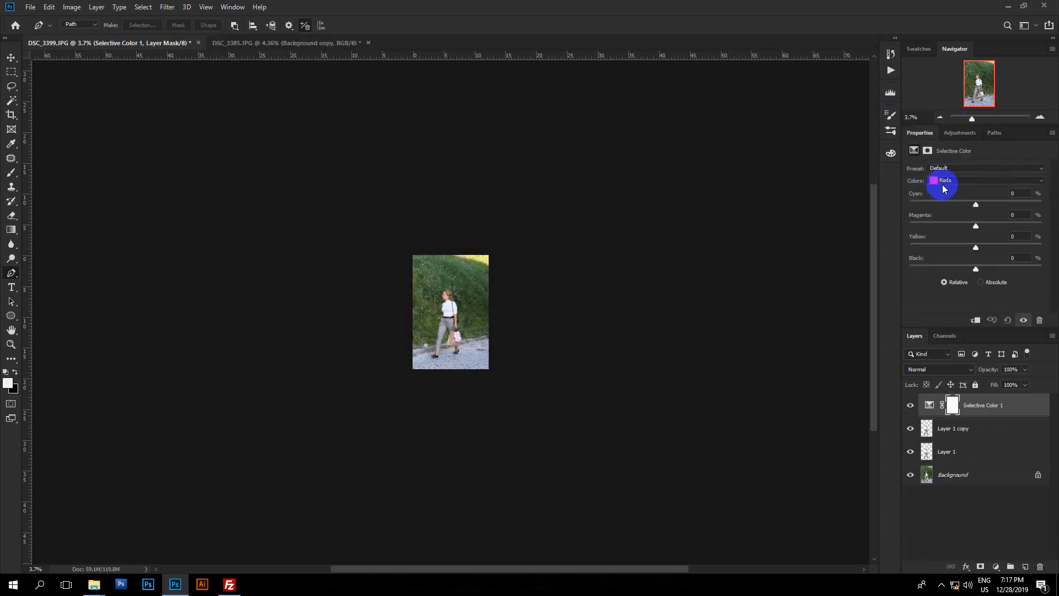
left_click_drag(980, 206, 969, 247)
left_click(948, 181)
left_click(940, 252)
left_click_drag(408, 326, 522, 390)
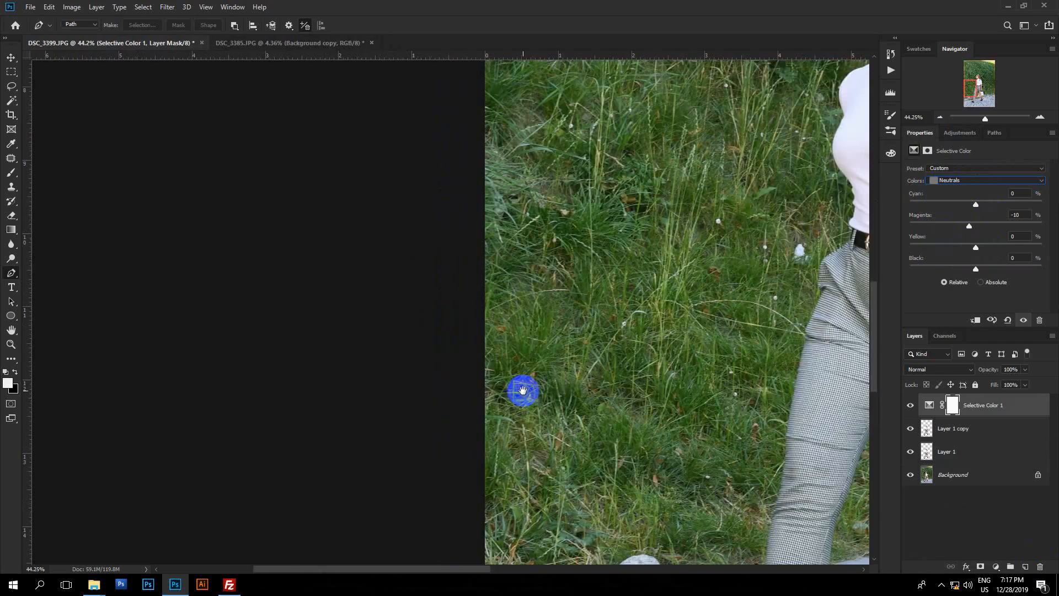
left_click_drag(740, 262, 348, 385)
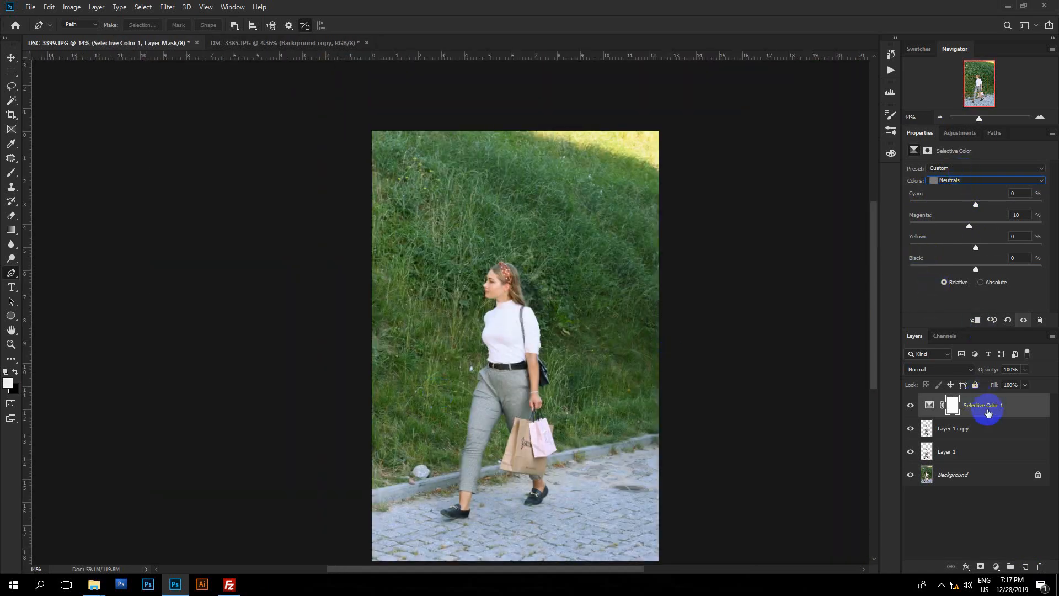
left_click_drag(994, 405, 1042, 565)
Bring the Paths panel to the front of its group with Properties and Adjustments
left_click(995, 134)
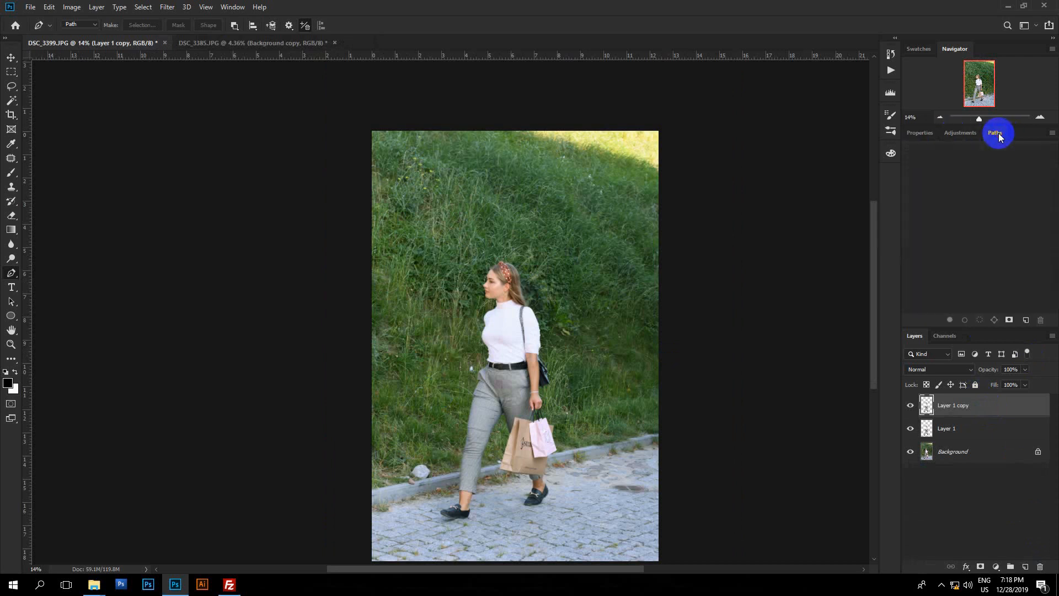
scroll(620, 278, "down", 4)
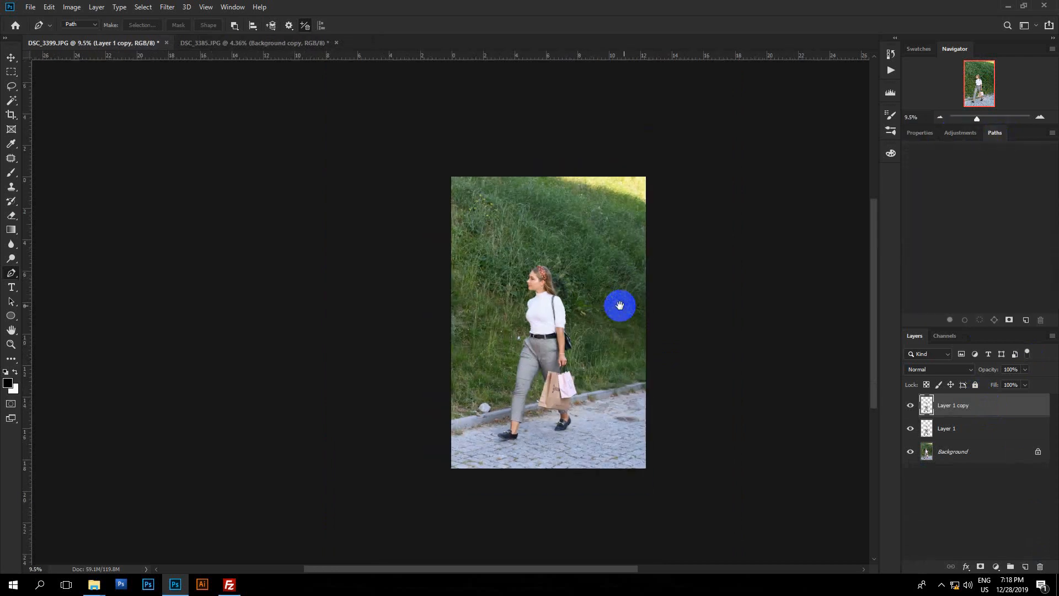
scroll(574, 272, "up", 3)
left_click_drag(599, 312, 552, 297)
key("ctrl+r")
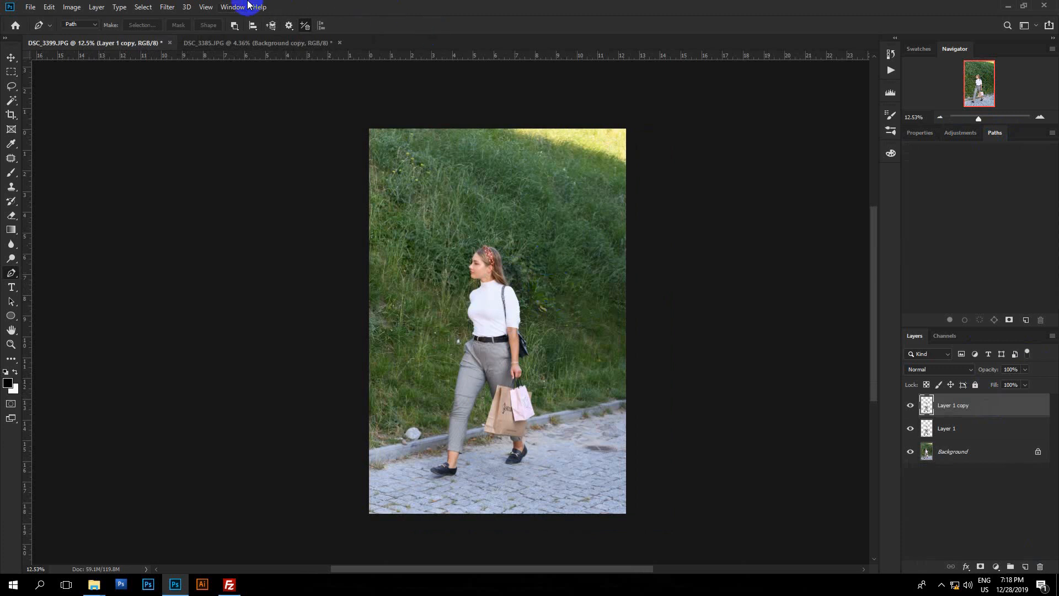
Save the current panel layout as a new workspace named IOT LAB
left_click(230, 12)
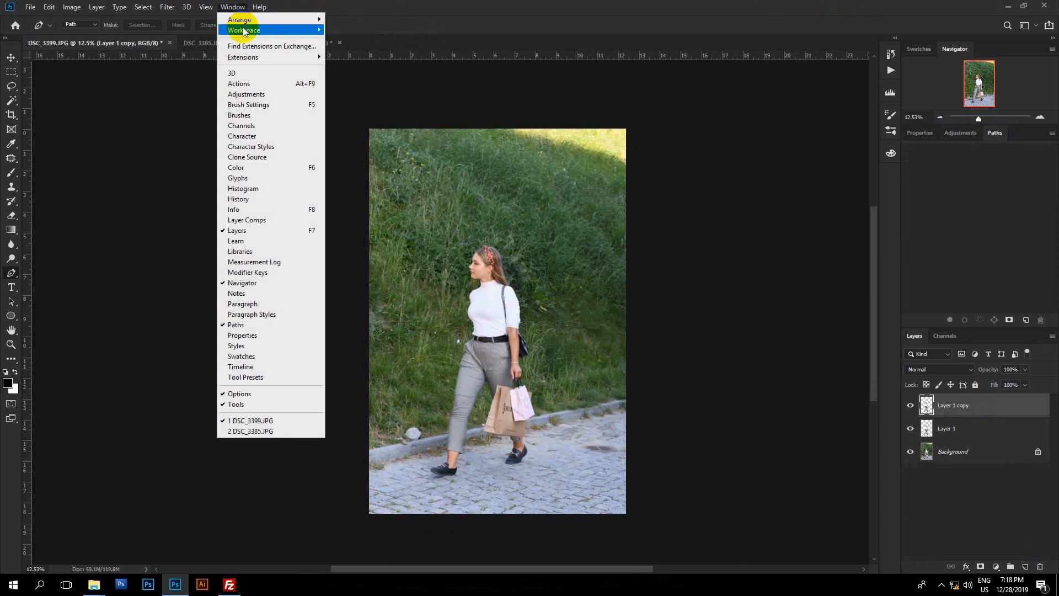
mouse_move(245, 30)
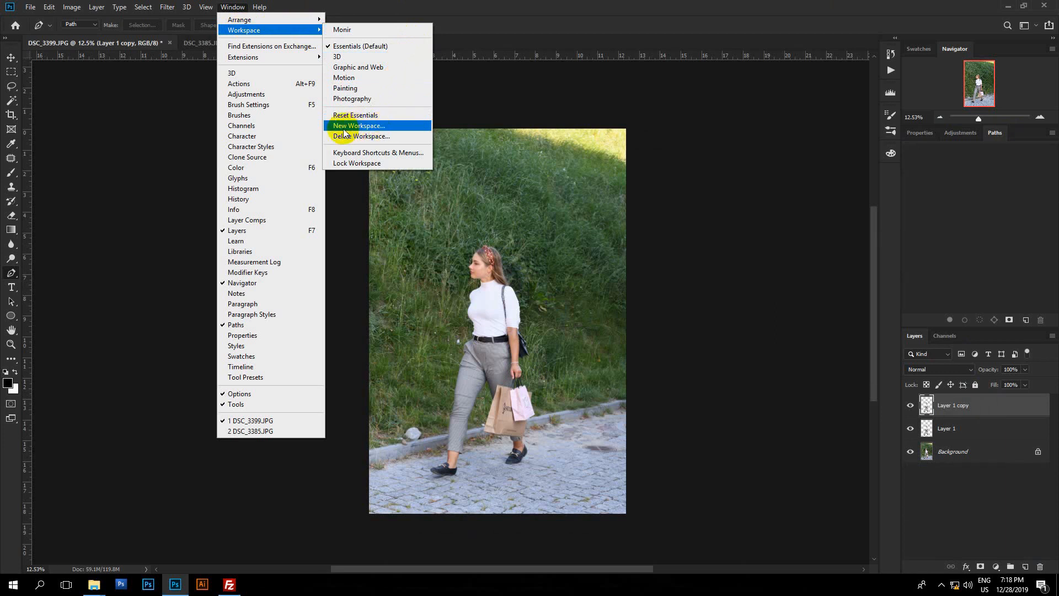
left_click(373, 125)
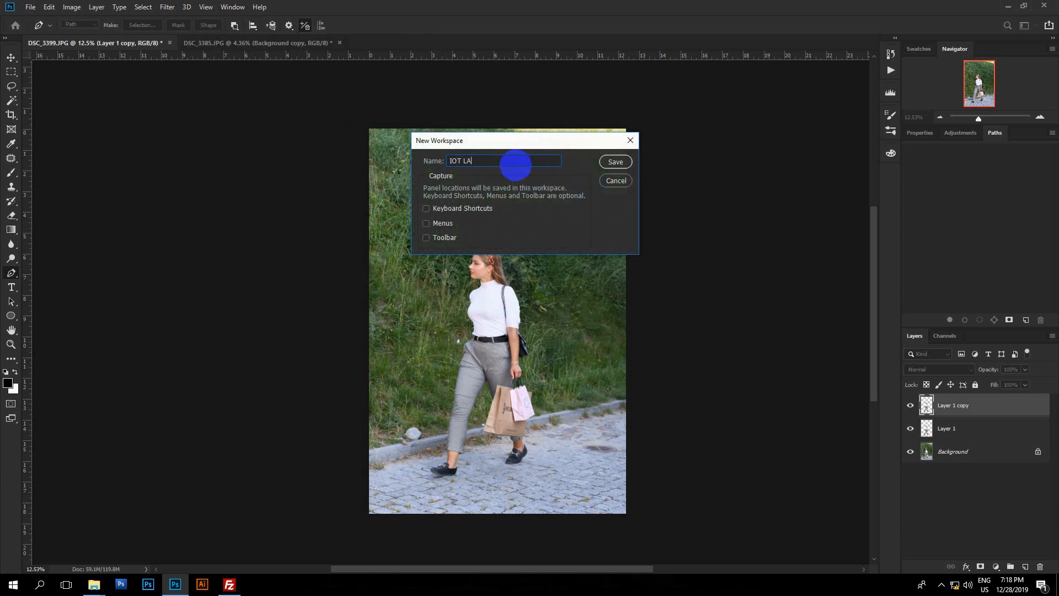
left_click(617, 162)
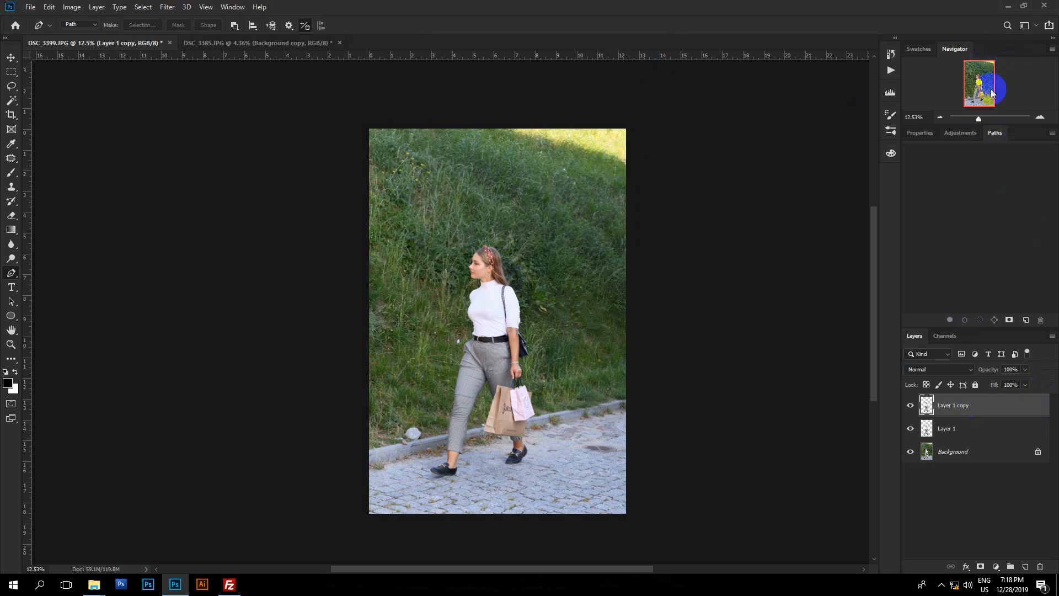
Switch to the other custom workspace and from there to the Essentials workspace
left_click(1036, 26)
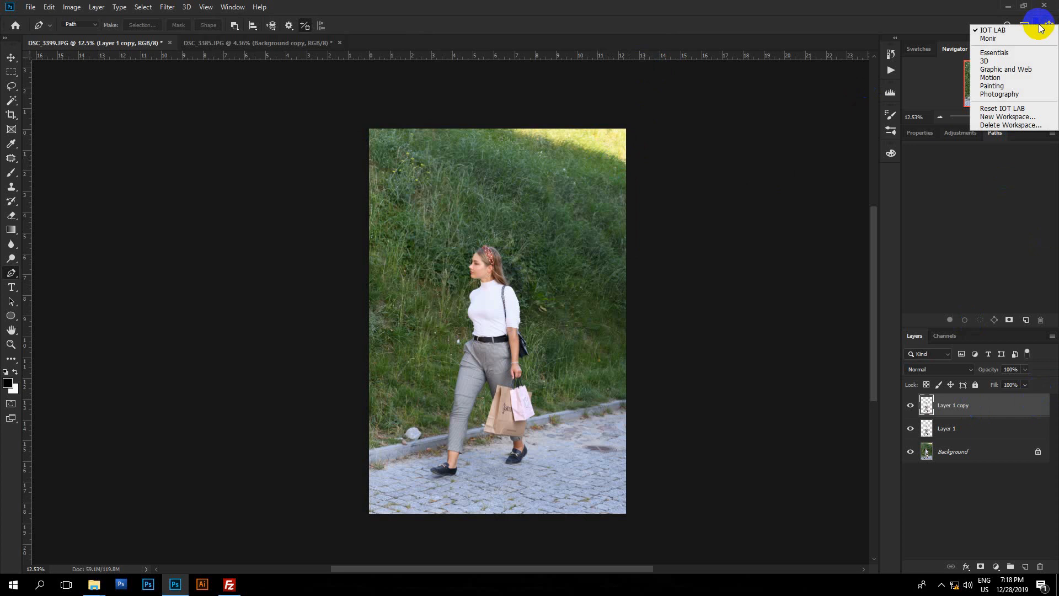
left_click(984, 37)
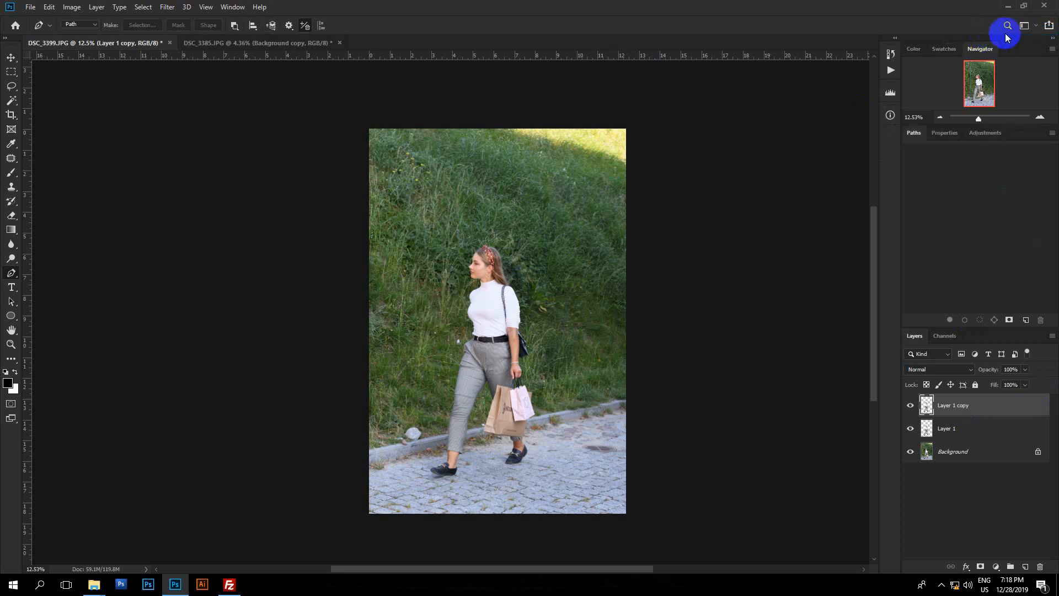
left_click(1035, 26)
left_click(1002, 52)
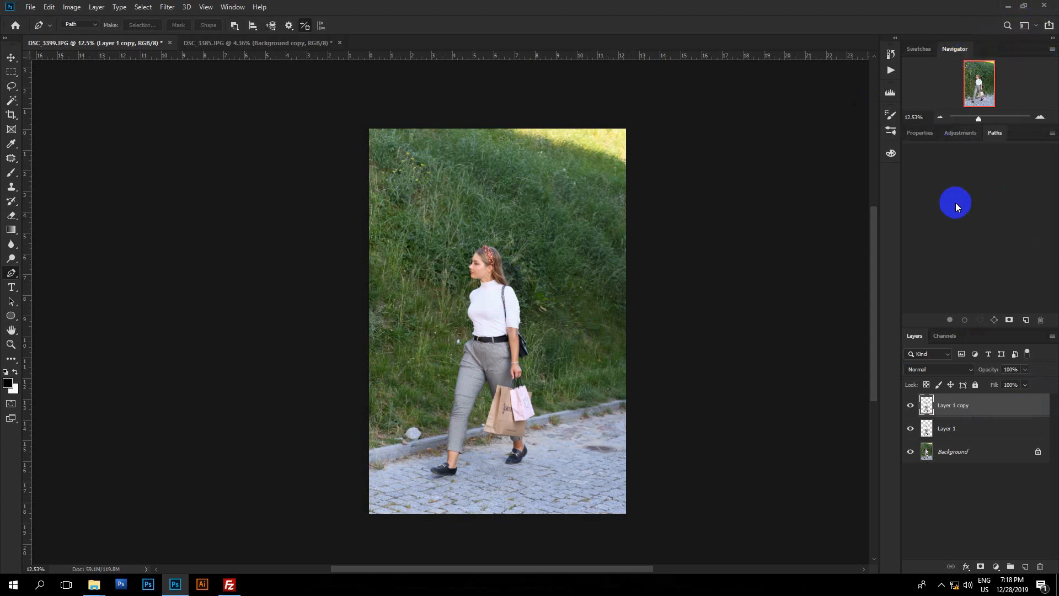
Detach the Navigator and Channels panels as floating windows, and restore the saved layout by switching to the IOT LAB workspace
left_click_drag(949, 49, 728, 152)
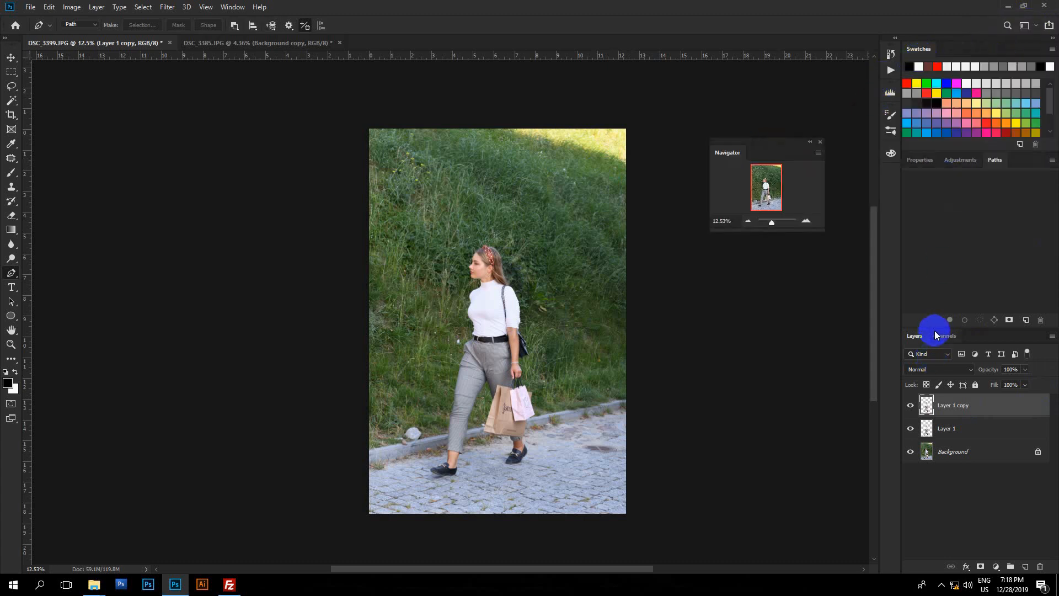
left_click_drag(936, 335, 673, 335)
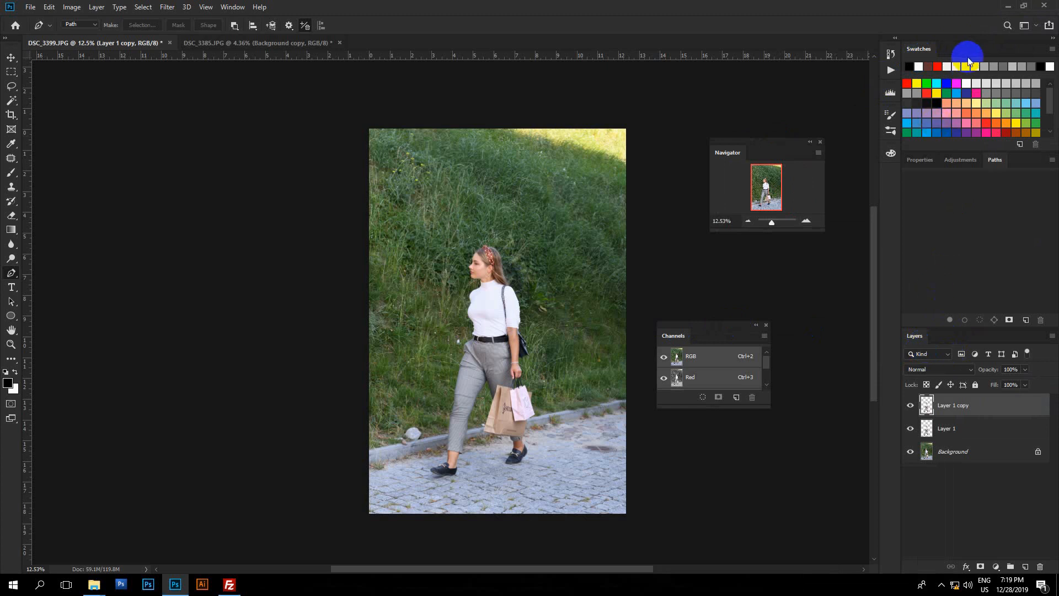
left_click(1025, 25)
left_click(1012, 32)
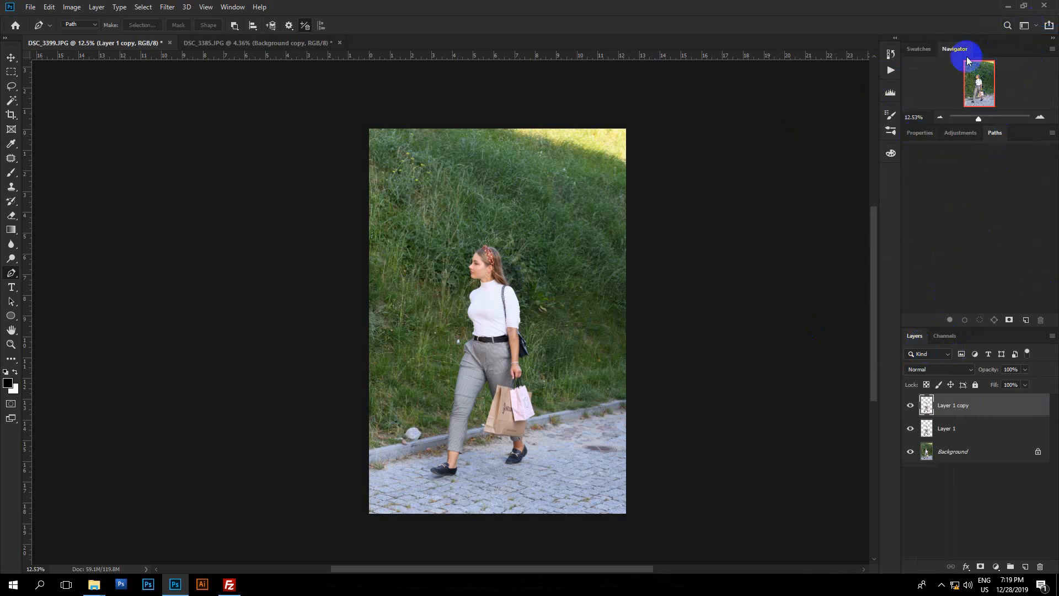
Keep the IOT LAB workspace selected and detach the Navigator, Swatches and Channels panels as floating windows
left_click(1024, 25)
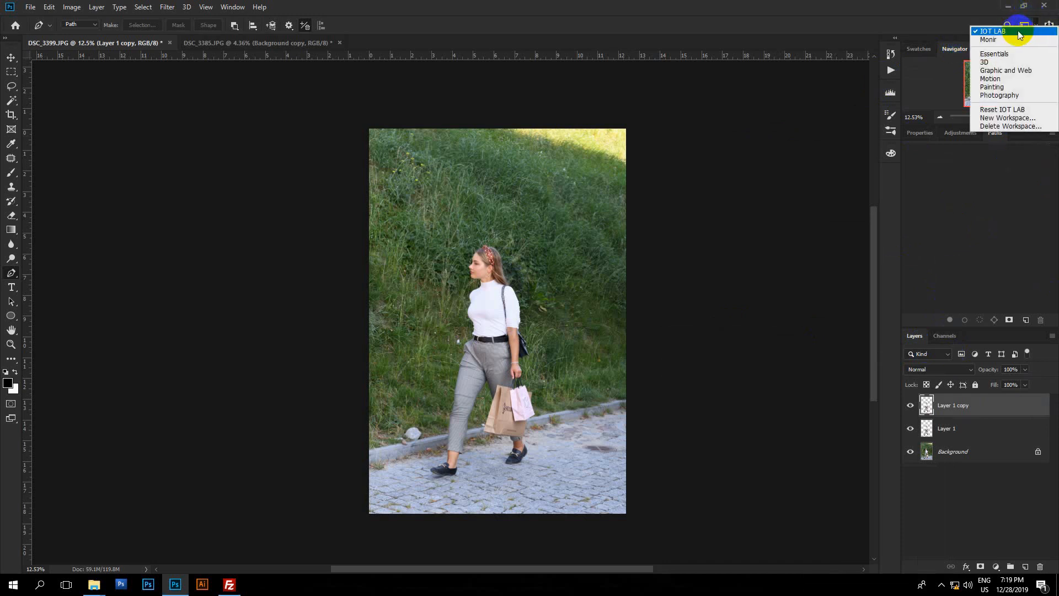
left_click(1019, 34)
left_click_drag(951, 50, 557, 165)
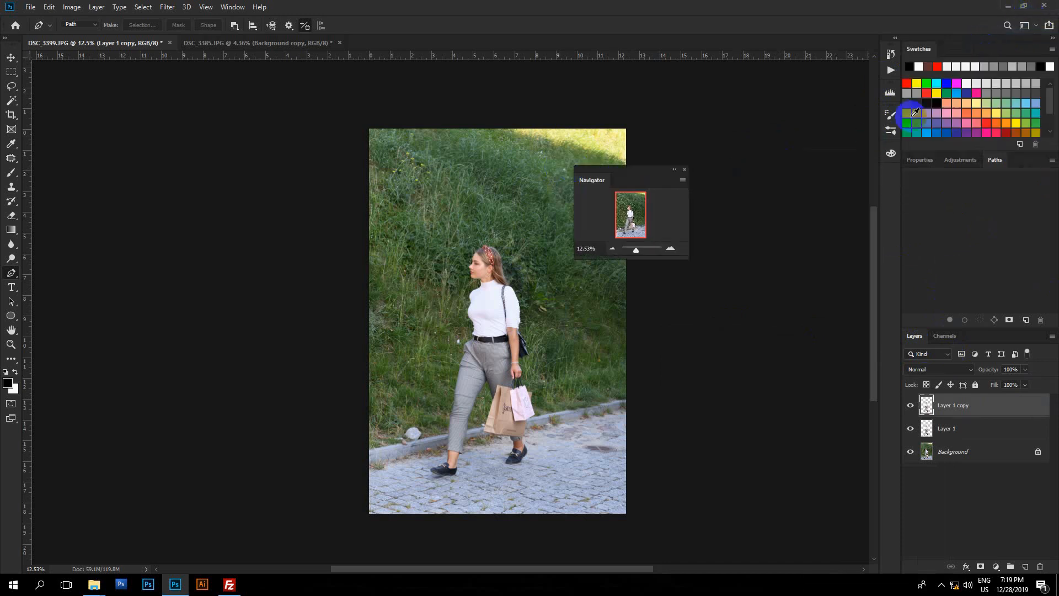
left_click_drag(918, 49, 735, 214)
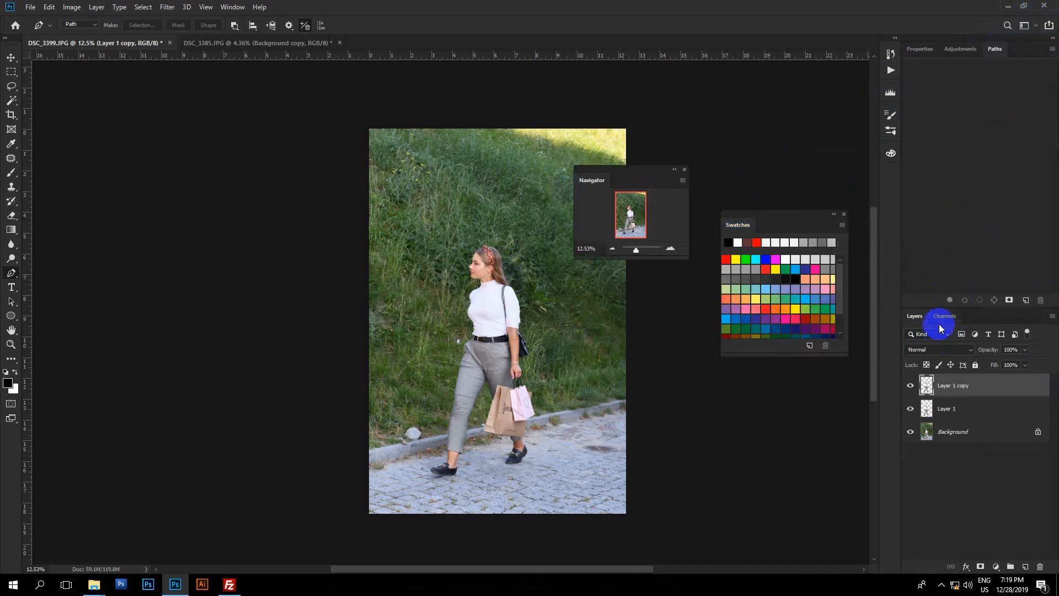
left_click_drag(940, 324, 657, 427)
Restore the saved panel layout by reselecting the IOT LAB workspace and resetting it
left_click(1038, 26)
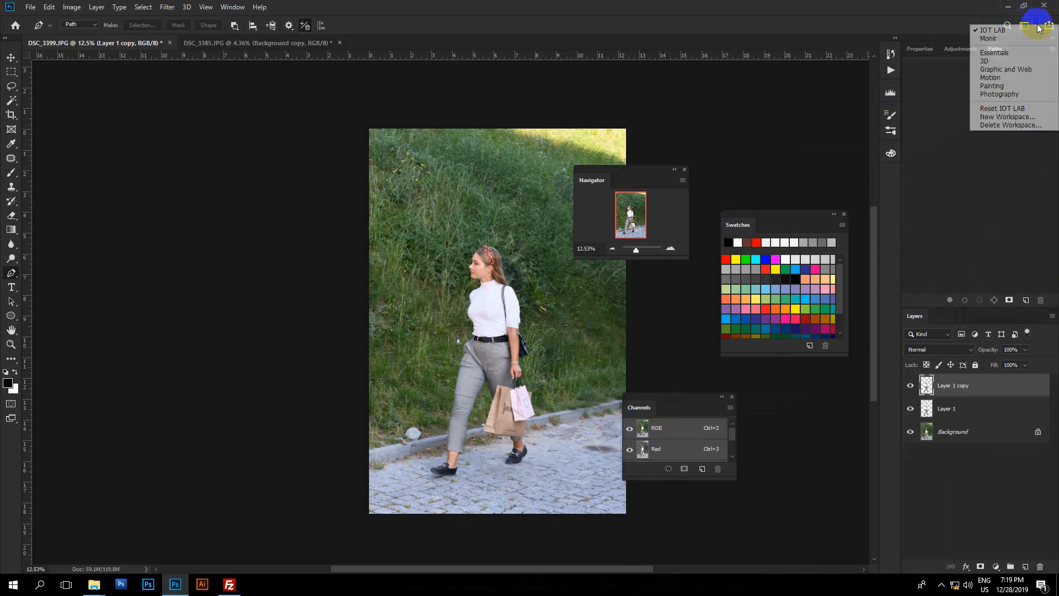
left_click(1018, 31)
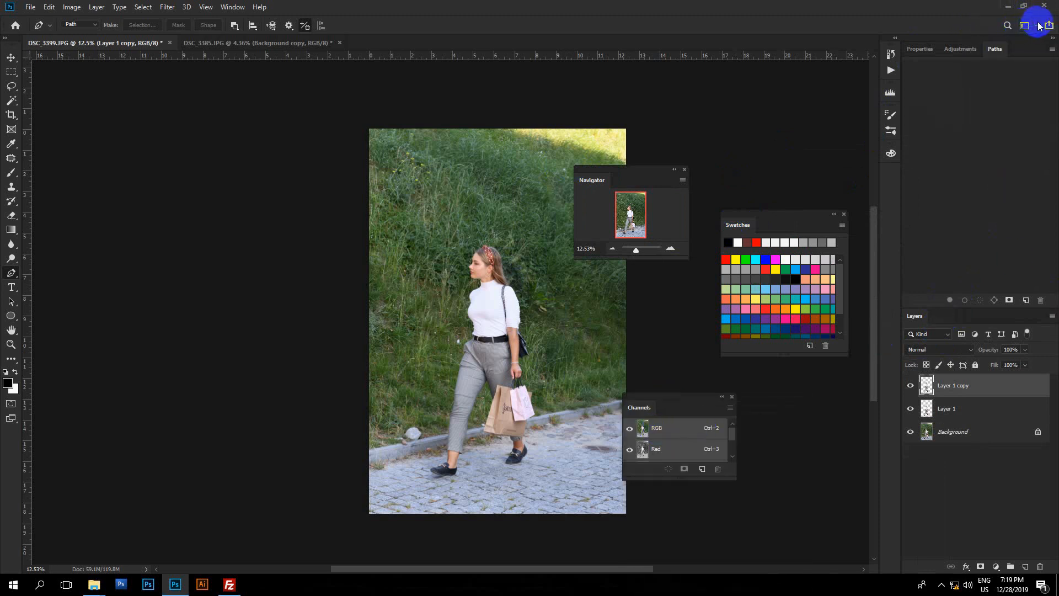
left_click(1036, 26)
left_click(1006, 26)
left_click(1037, 27)
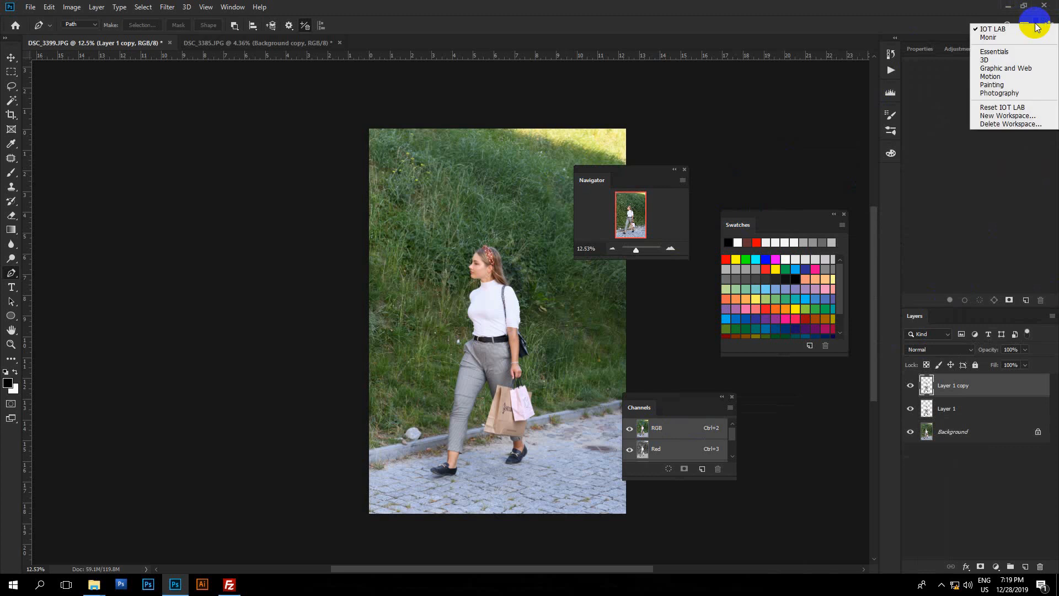
left_click(1014, 110)
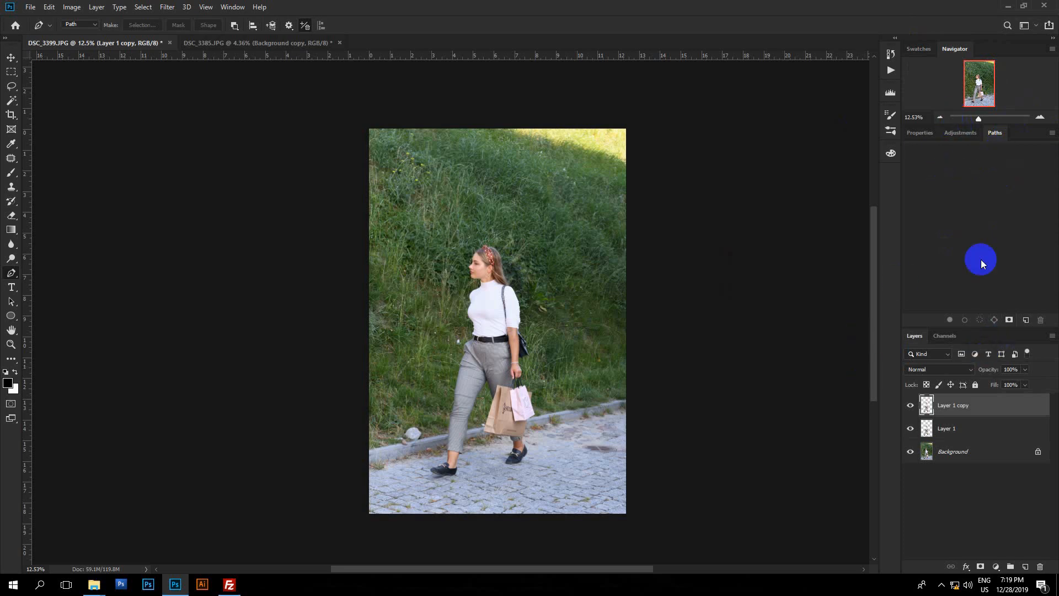
left_click(491, 298)
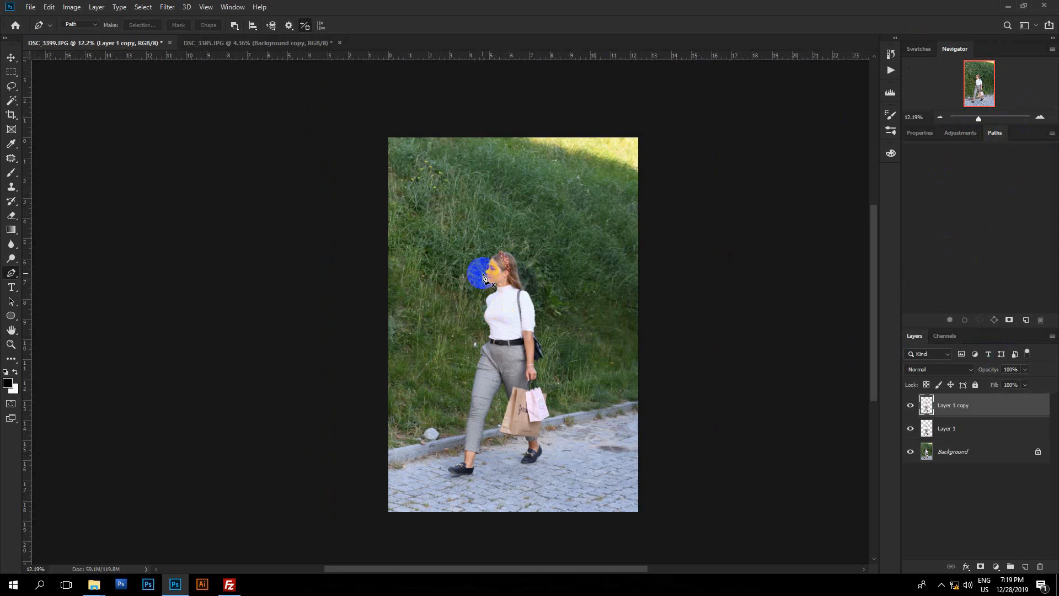
left_click(227, 10)
left_click(48, 7)
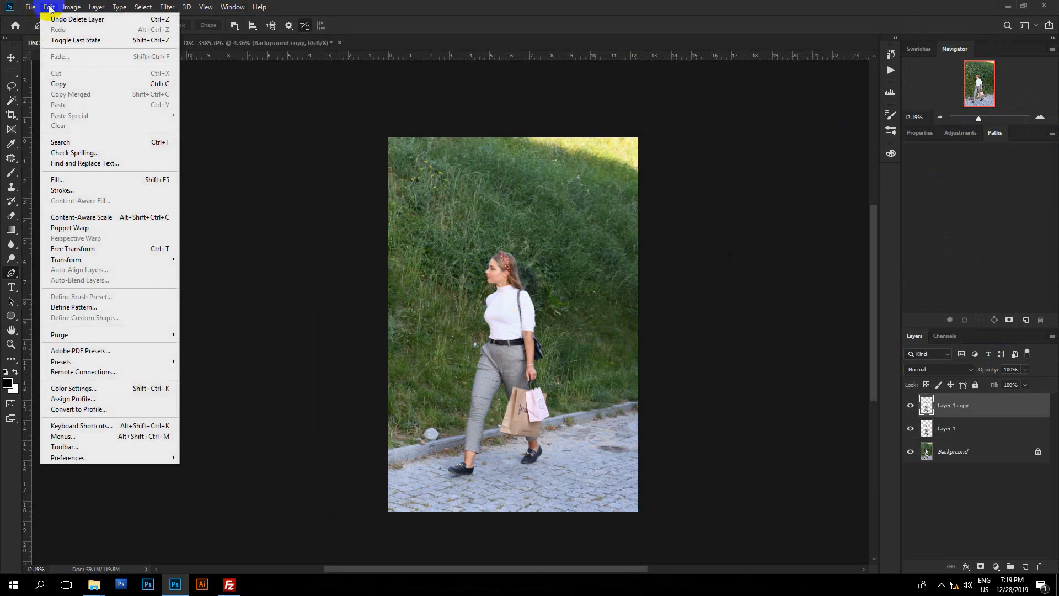
left_click(94, 428)
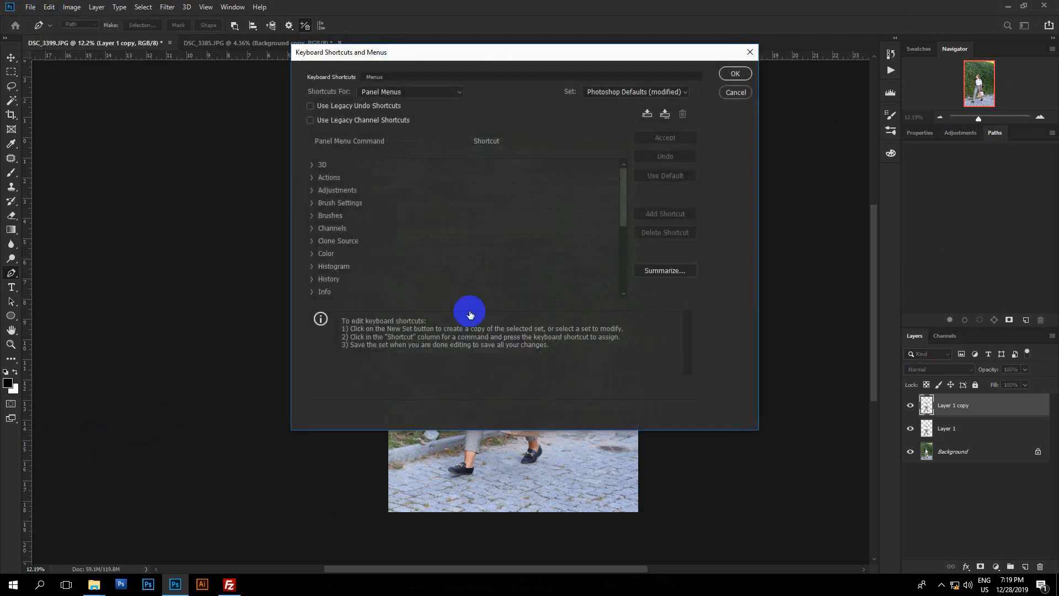
left_click(735, 93)
Open the keyboard shortcut settings, view the menu customization options, and return to the shortcut options
left_click(50, 7)
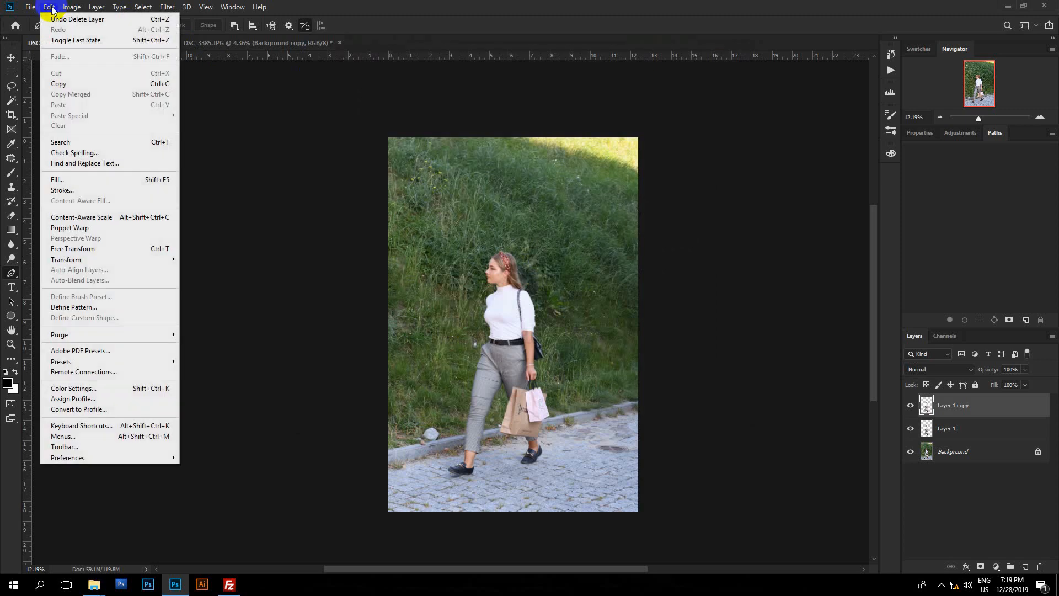
left_click(101, 425)
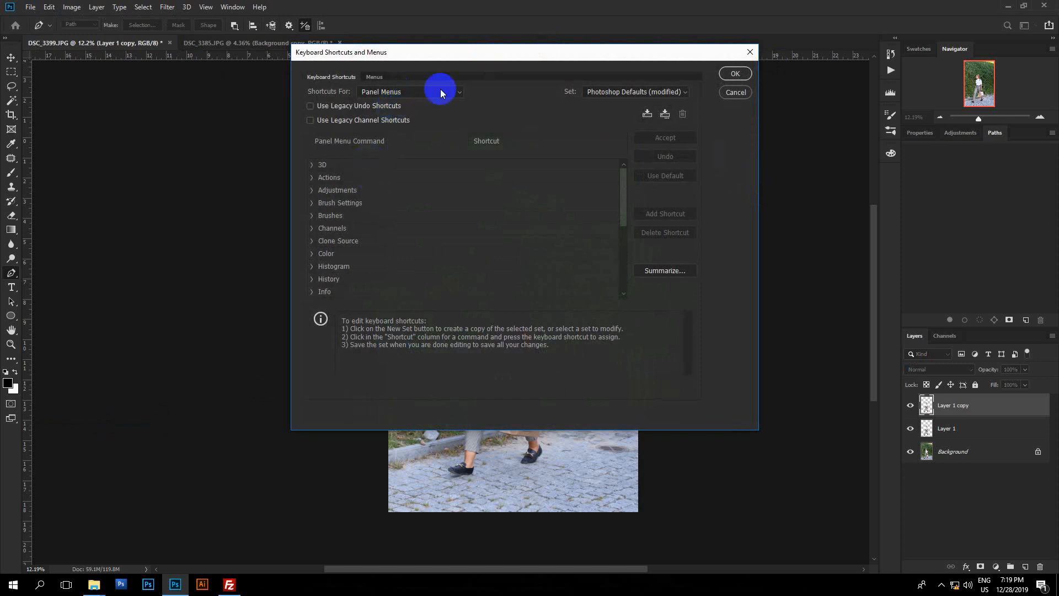
left_click(375, 78)
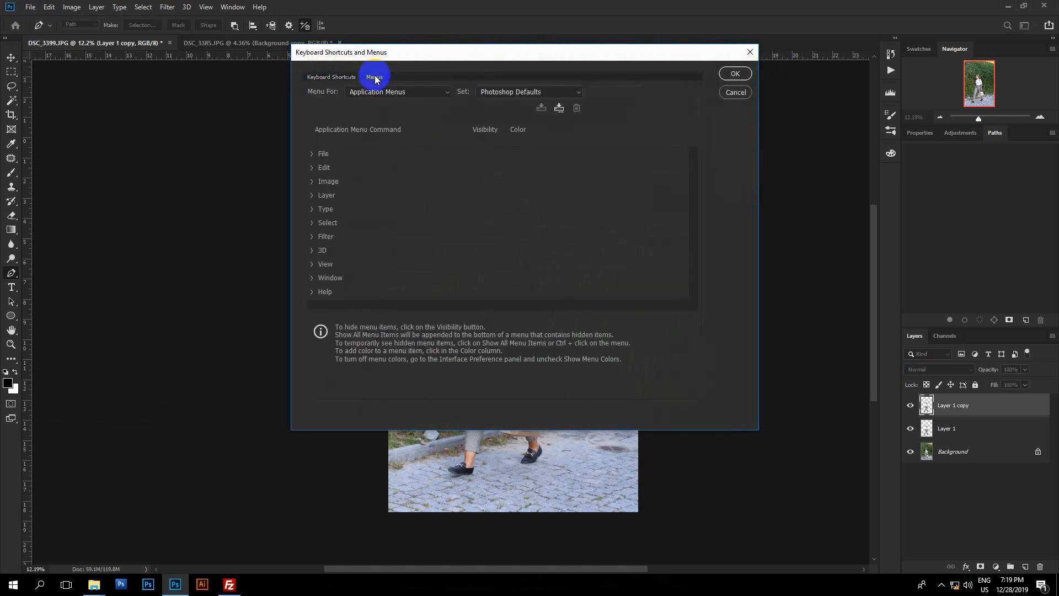
left_click(322, 80)
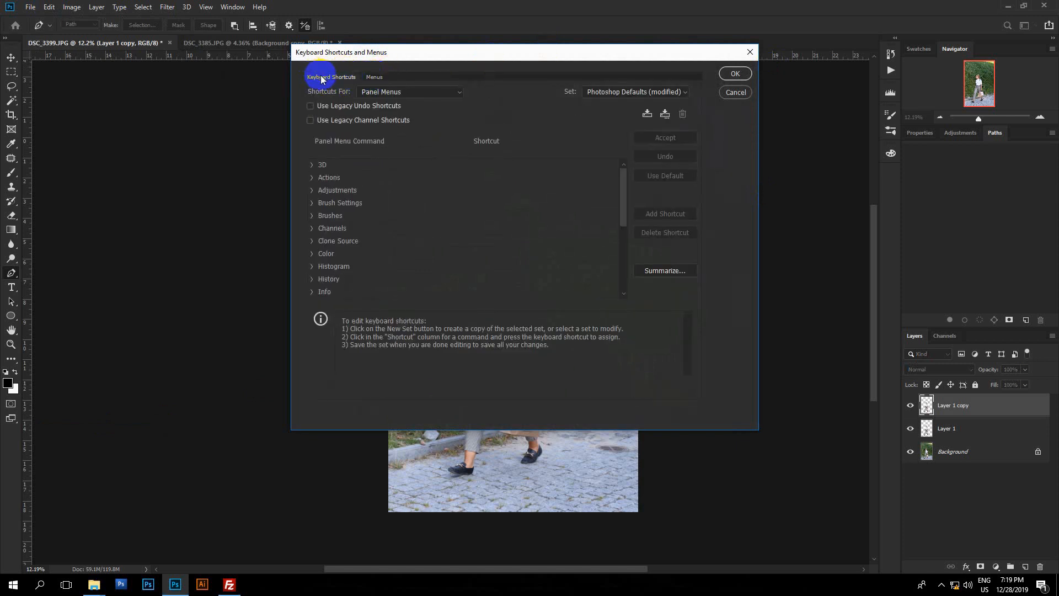
List the shortcuts for Application Menus and then those for Panel Menus
left_click(408, 94)
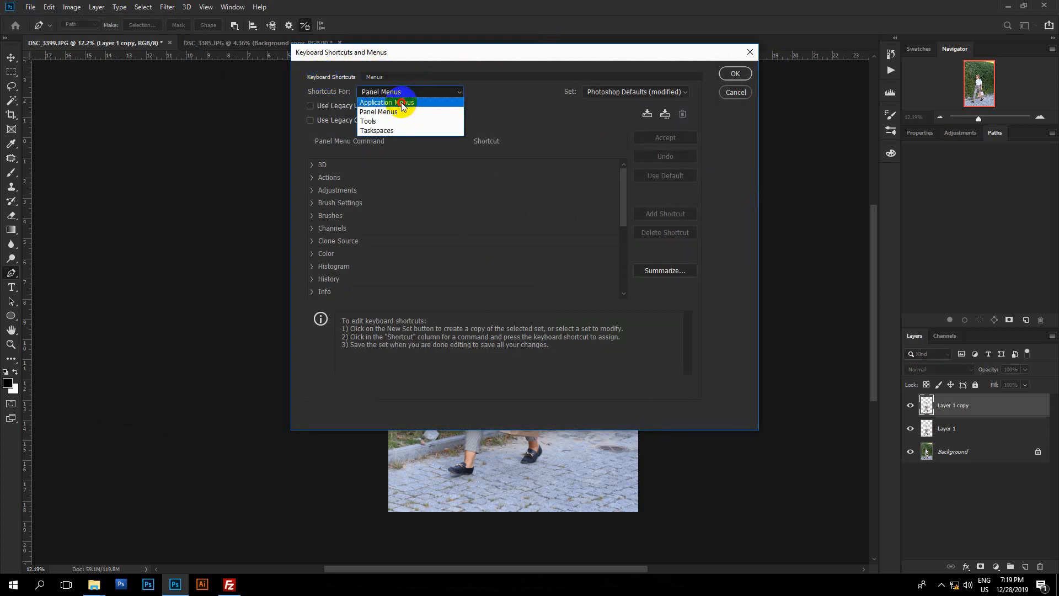
left_click(402, 105)
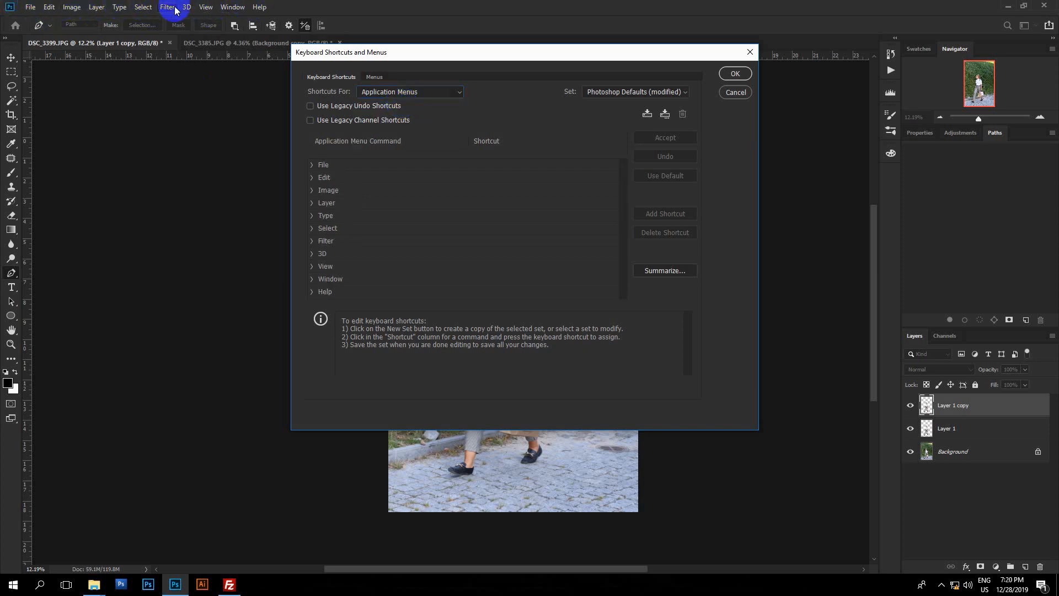
left_click(382, 92)
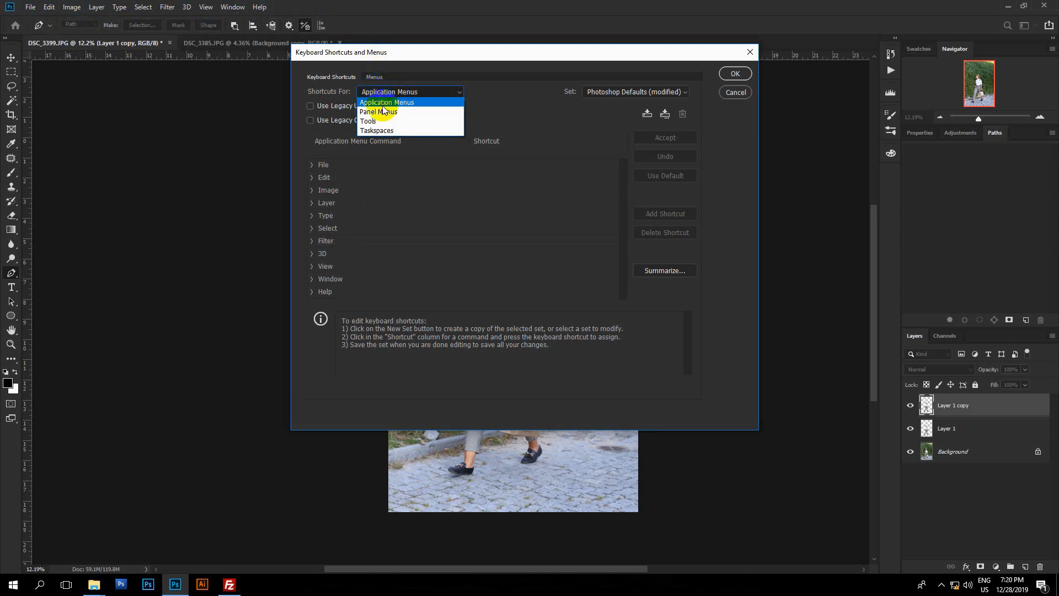
left_click(385, 112)
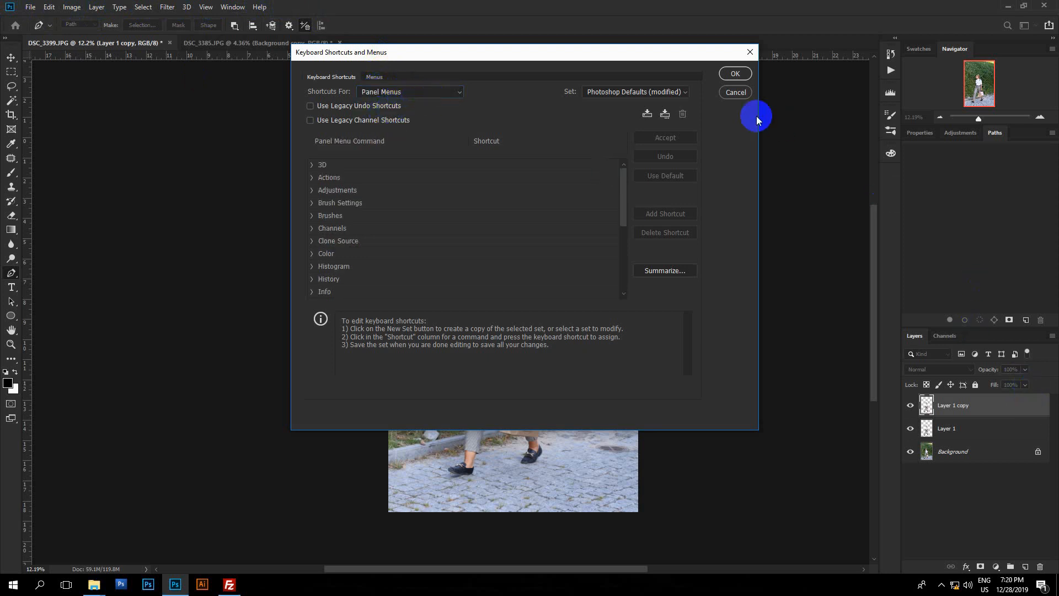
Examine the command menus of the Layers and Paths panels as examples of panel menus
left_click(1052, 335)
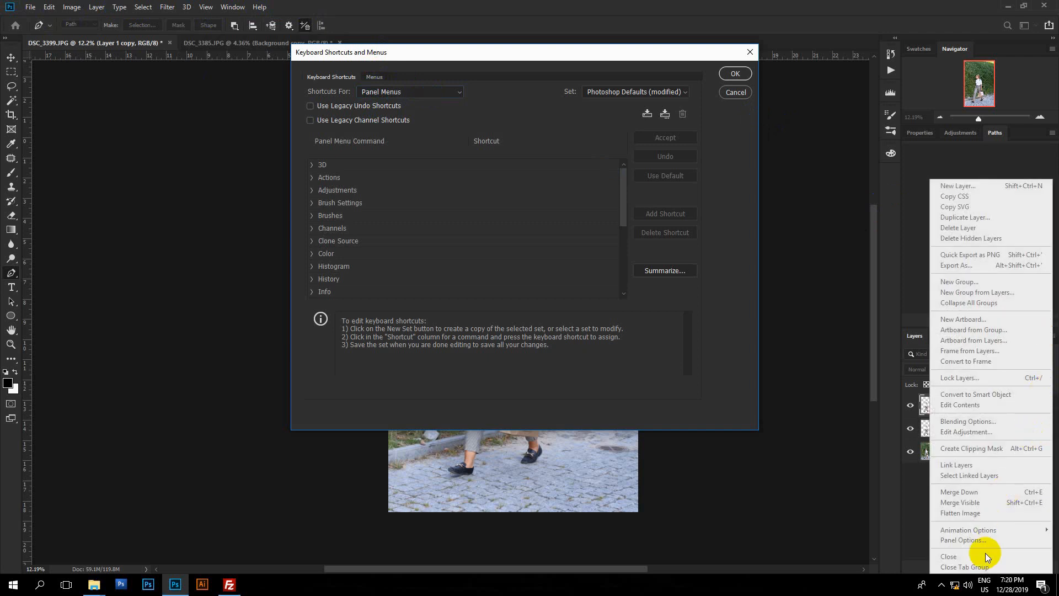
left_click(941, 168)
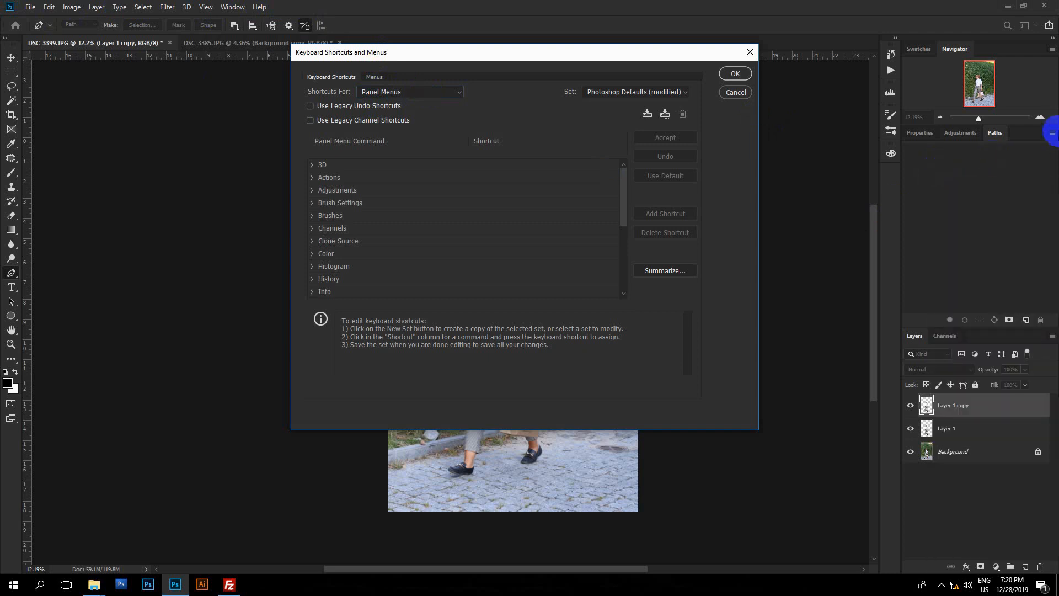
left_click(1051, 133)
left_click(963, 174)
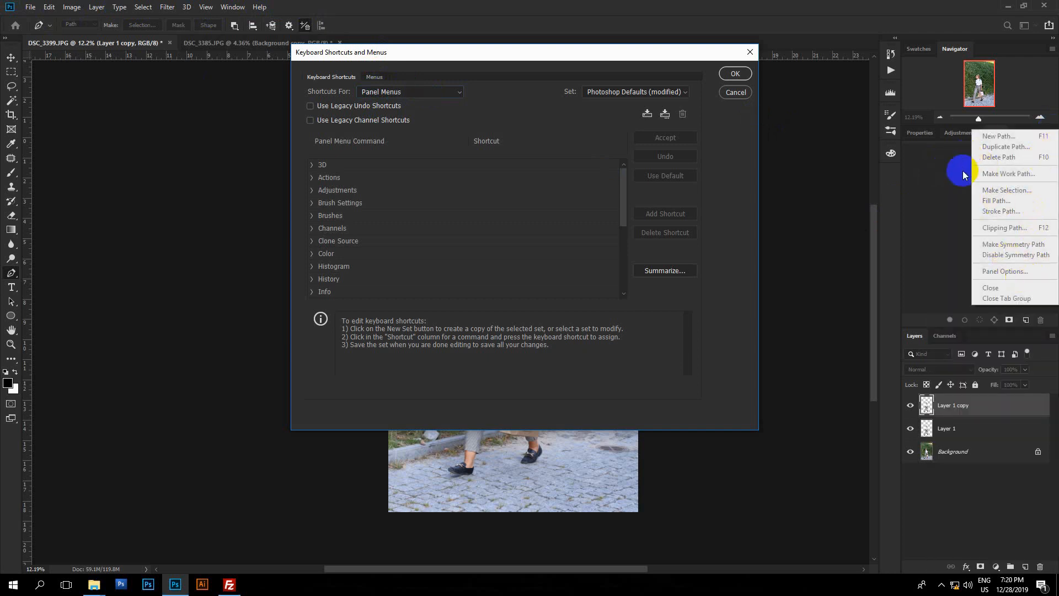
left_click(915, 204)
List the shortcuts for Tools and look through the tool commands
left_click(408, 91)
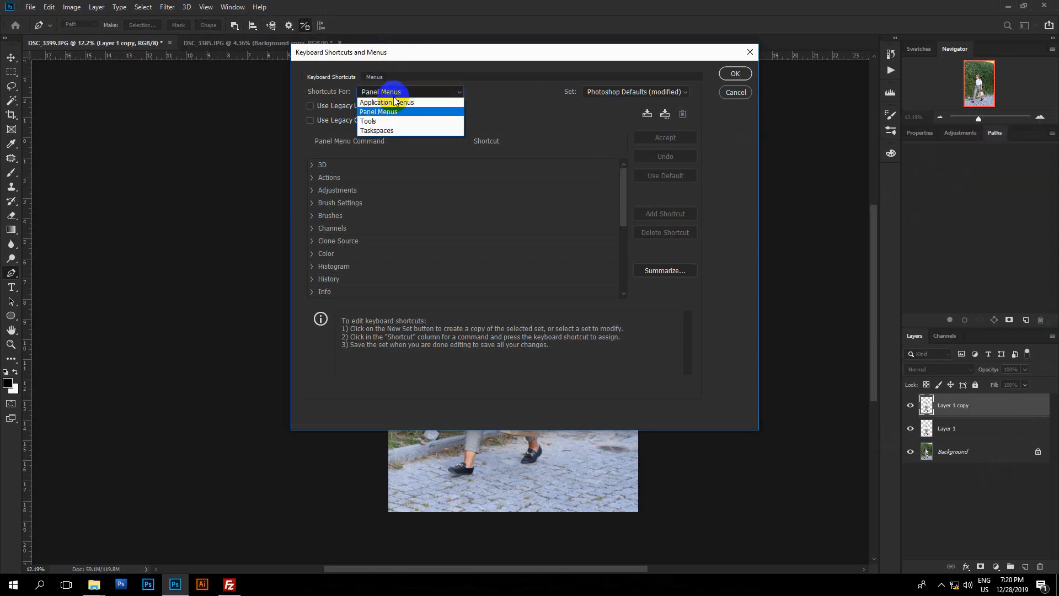
left_click(378, 124)
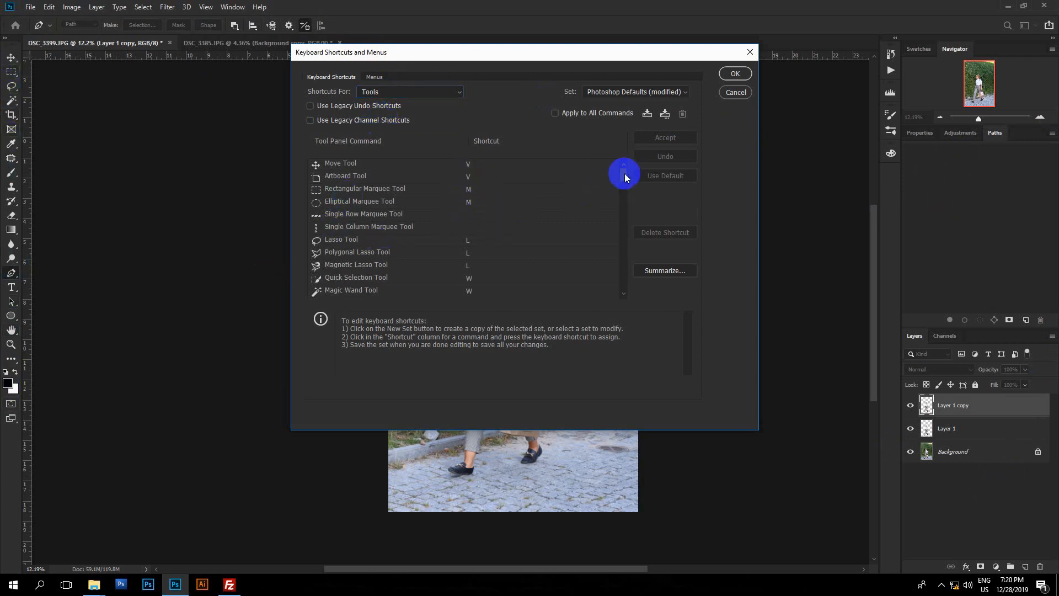
mouse_move(625, 173)
left_mouse_down()
mouse_move(627, 214)
mouse_move(622, 168)
left_mouse_up()
List the Application Menus shortcuts again and expand the Filter commands to reach the Blur group
left_click(388, 92)
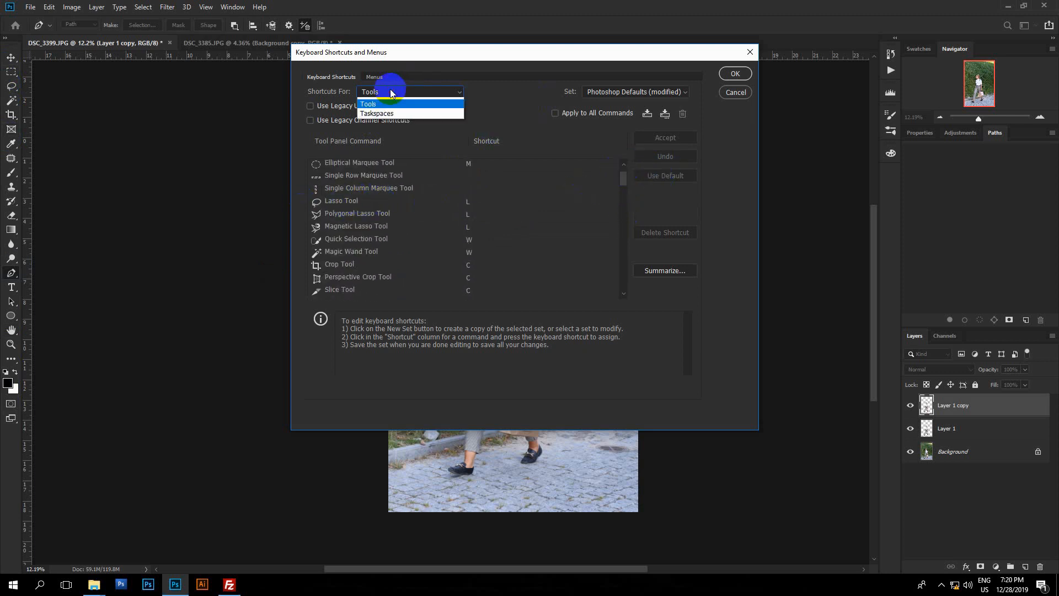
left_click(385, 103)
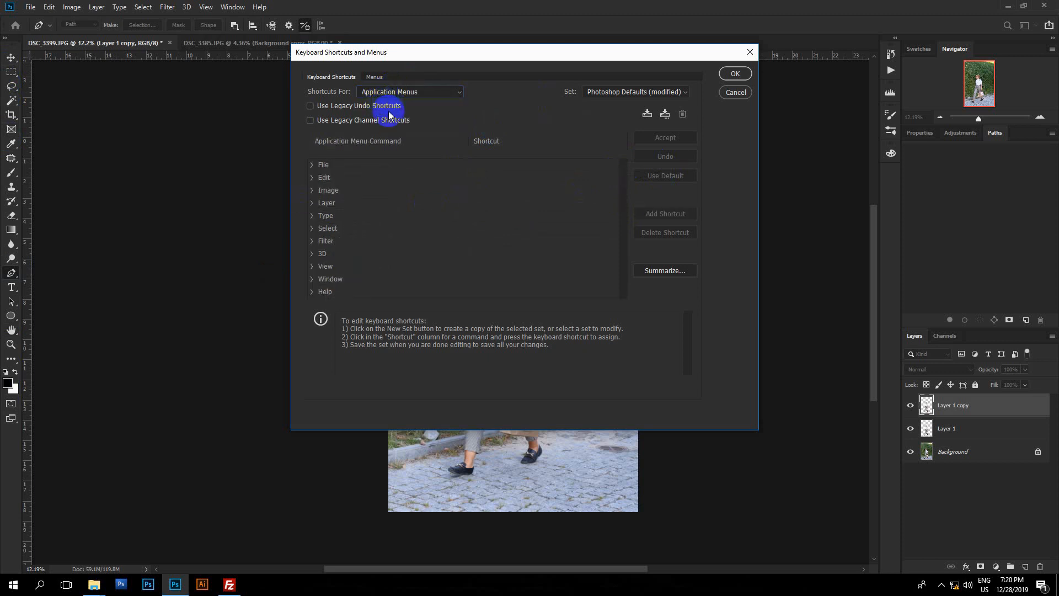
left_click_drag(491, 53, 457, 36)
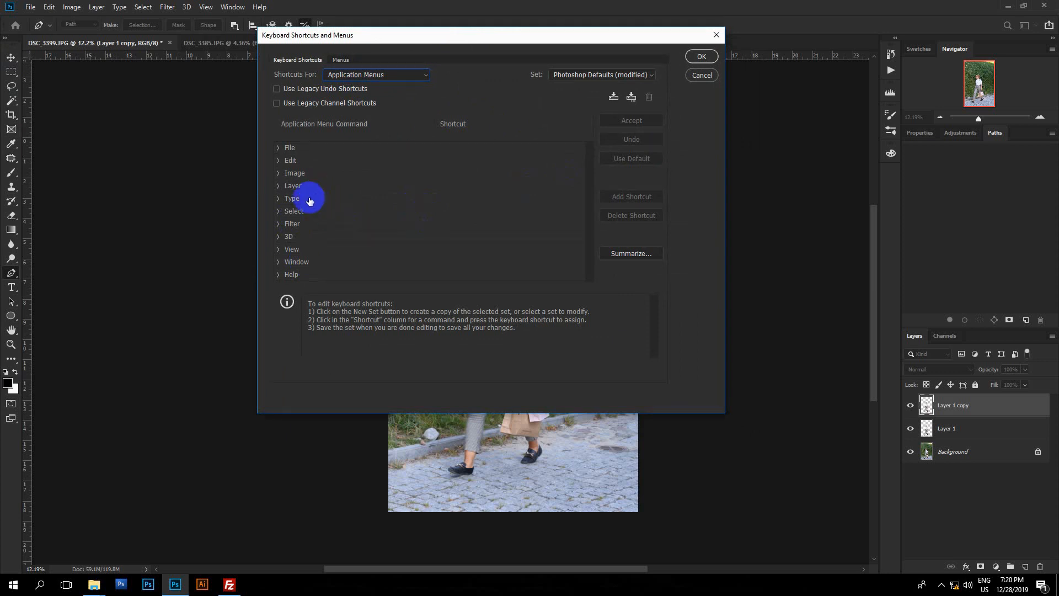
left_click(278, 225)
scroll(345, 234, "down", 4)
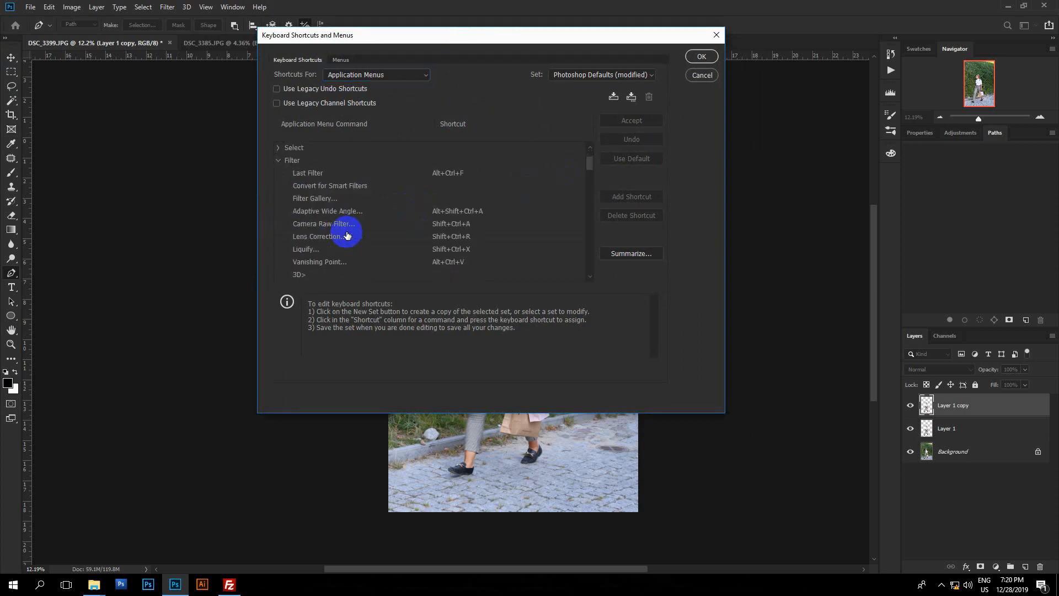
scroll(342, 248, "down", 2)
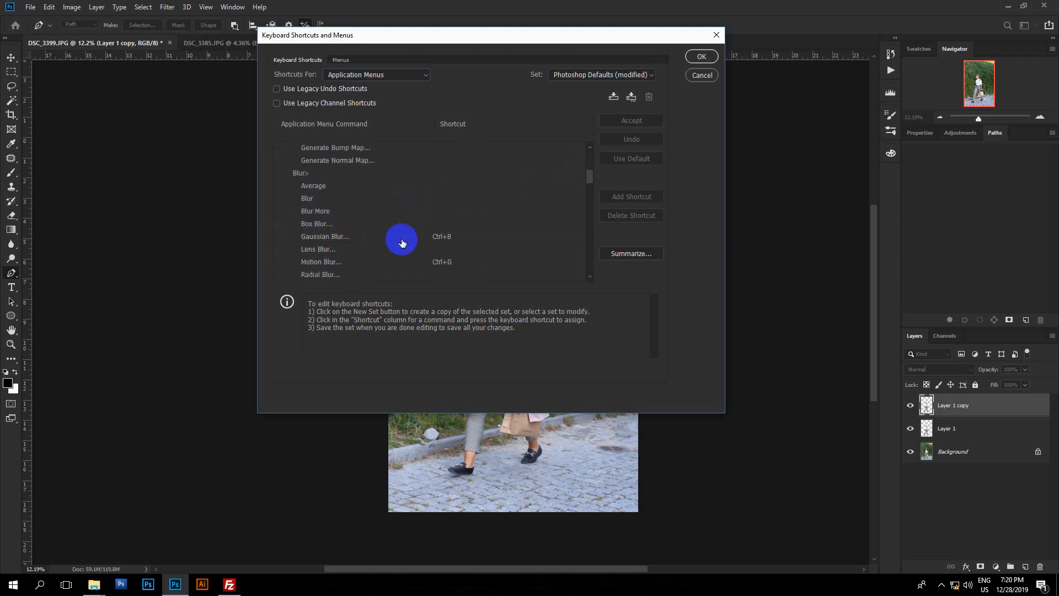
Clear the Gaussian Blur shortcut and reassign it as Ctrl+B, and keep Ctrl+G as the Motion Blur shortcut
left_click(441, 237)
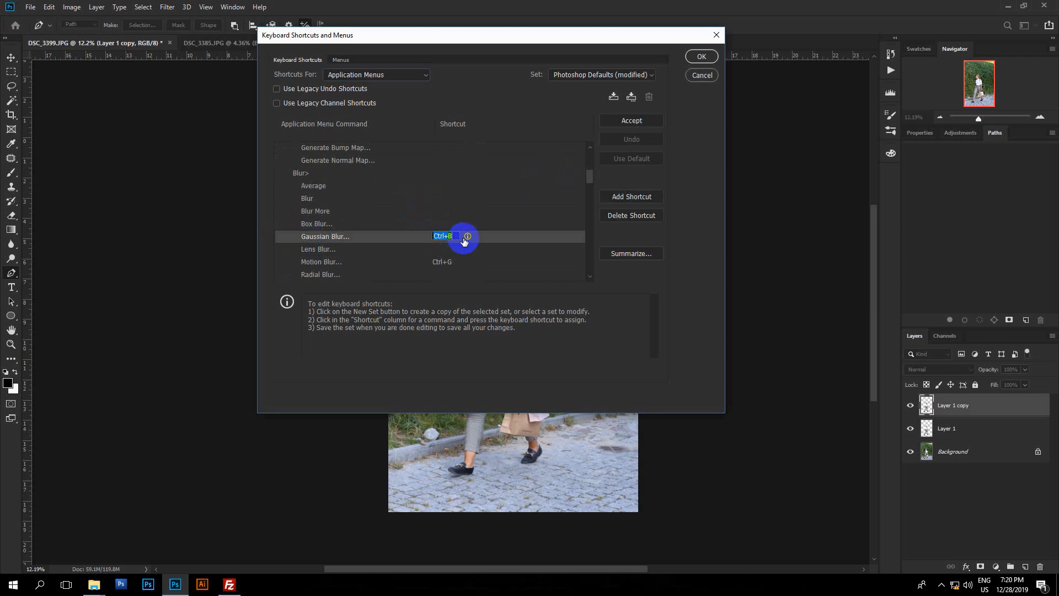
key("BackSpace")
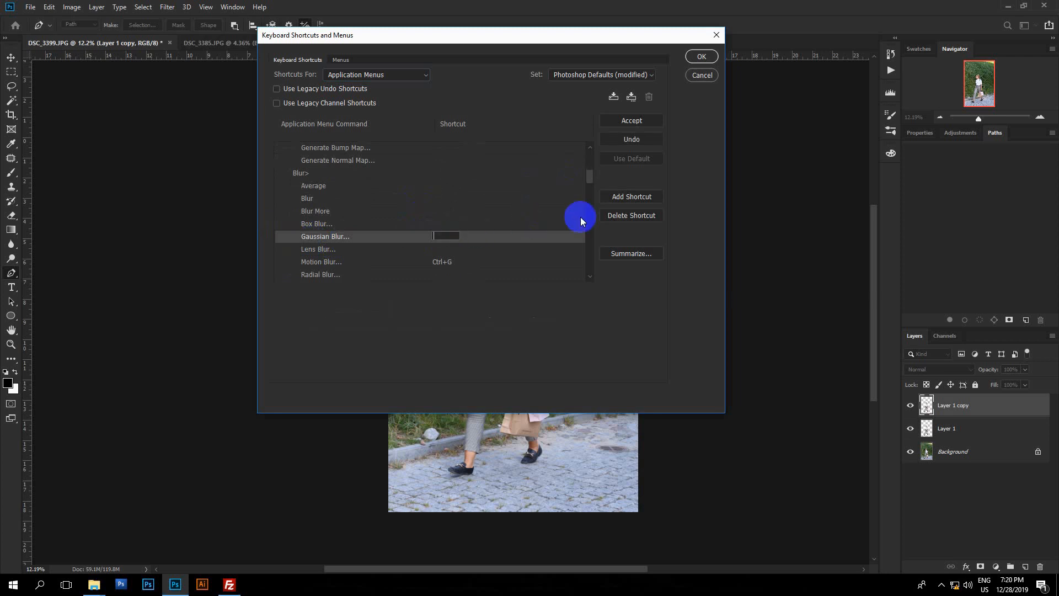
left_click(633, 121)
left_click(433, 241)
left_click(446, 262)
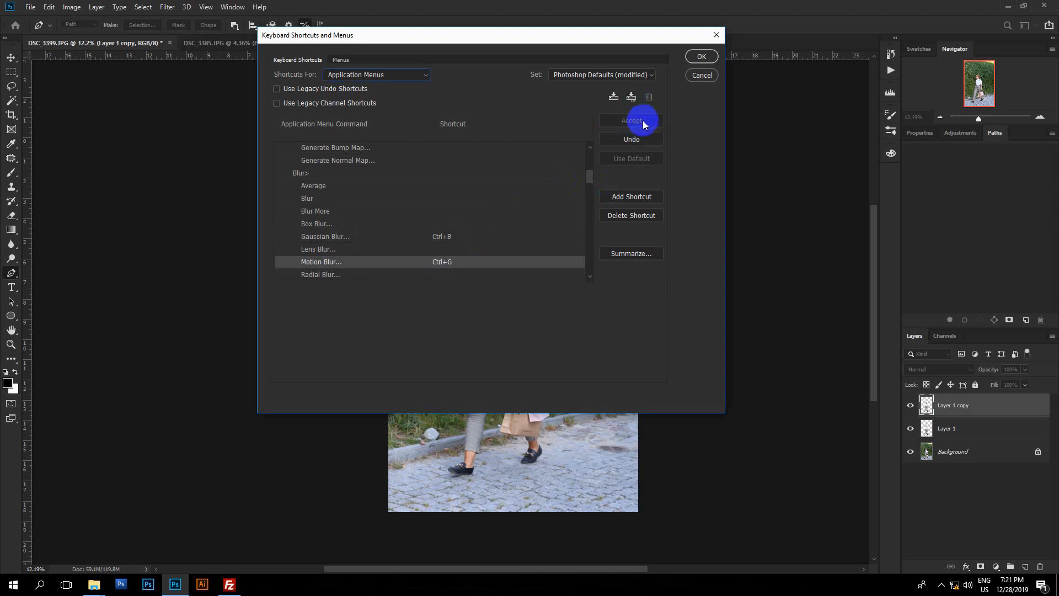
Collapse the Filter commands and expand the Select commands in the shortcut list
mouse_move(589, 173)
left_mouse_down()
mouse_move(593, 184)
mouse_move(590, 154)
left_mouse_up()
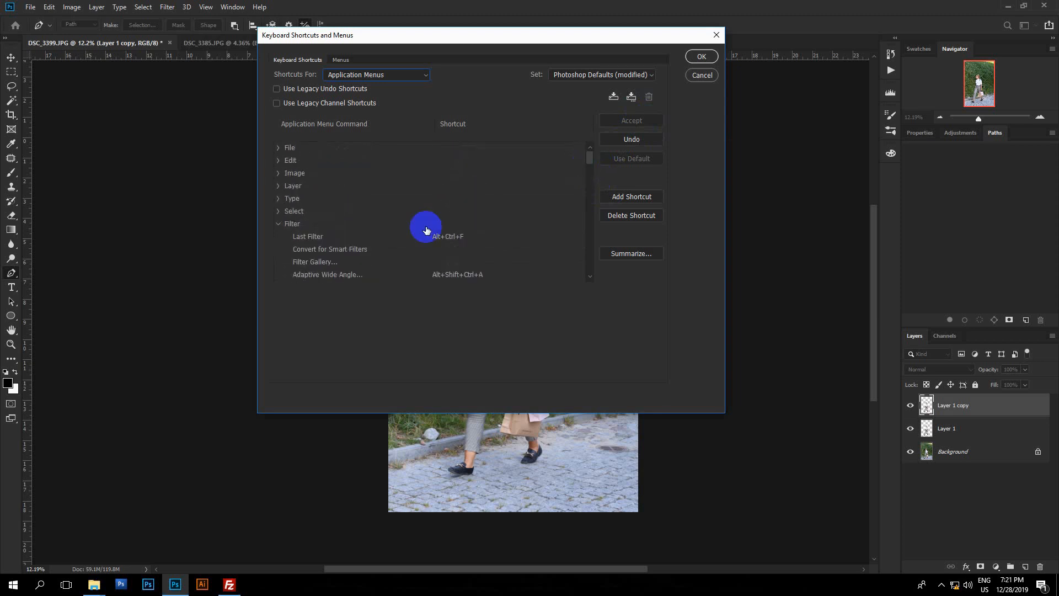
left_click(278, 223)
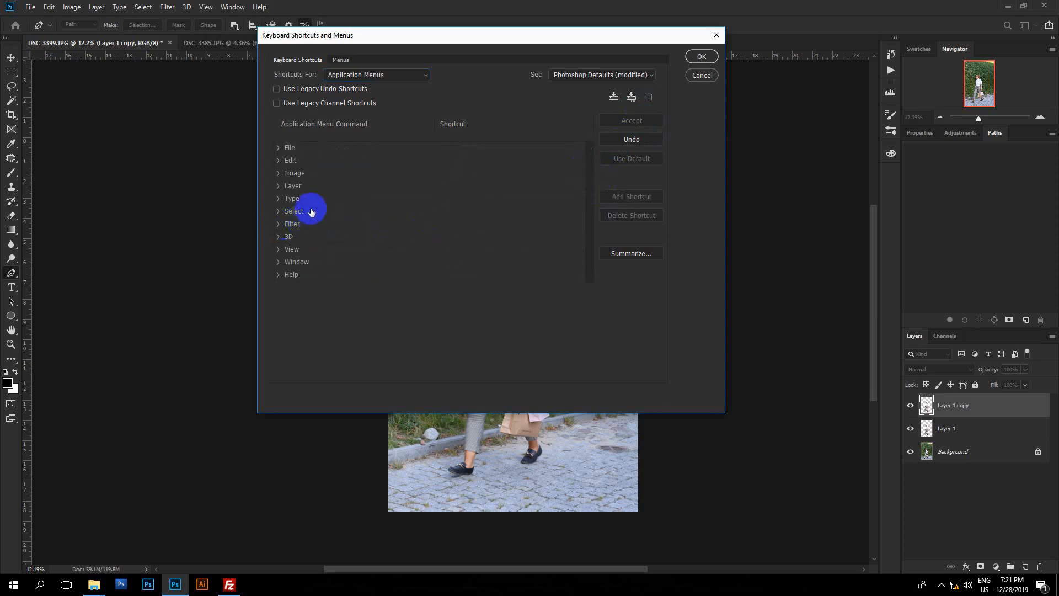
scroll(313, 204, "down", 2)
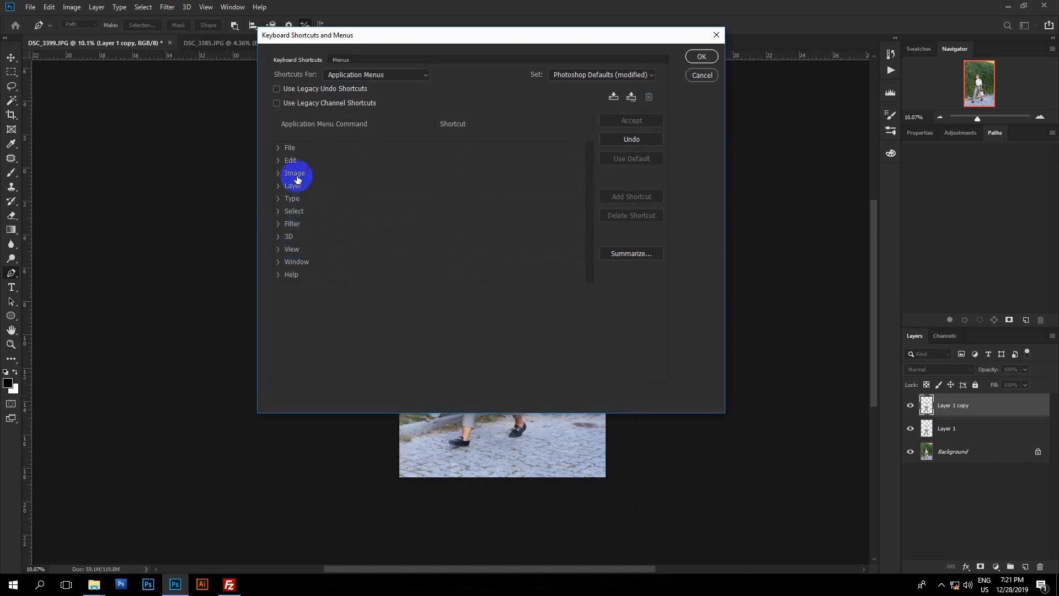
left_click(280, 212)
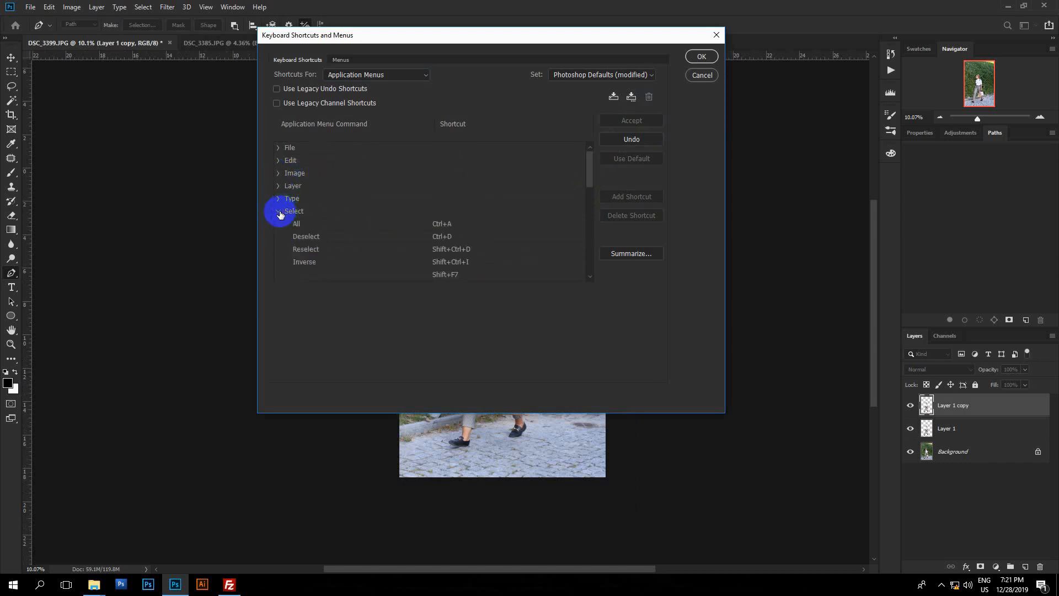
Clear the shortcut of the Select > Modify > Feather command and reassign it as Alt+Ctrl+D
scroll(419, 238, "down", 2)
scroll(378, 238, "down", 3)
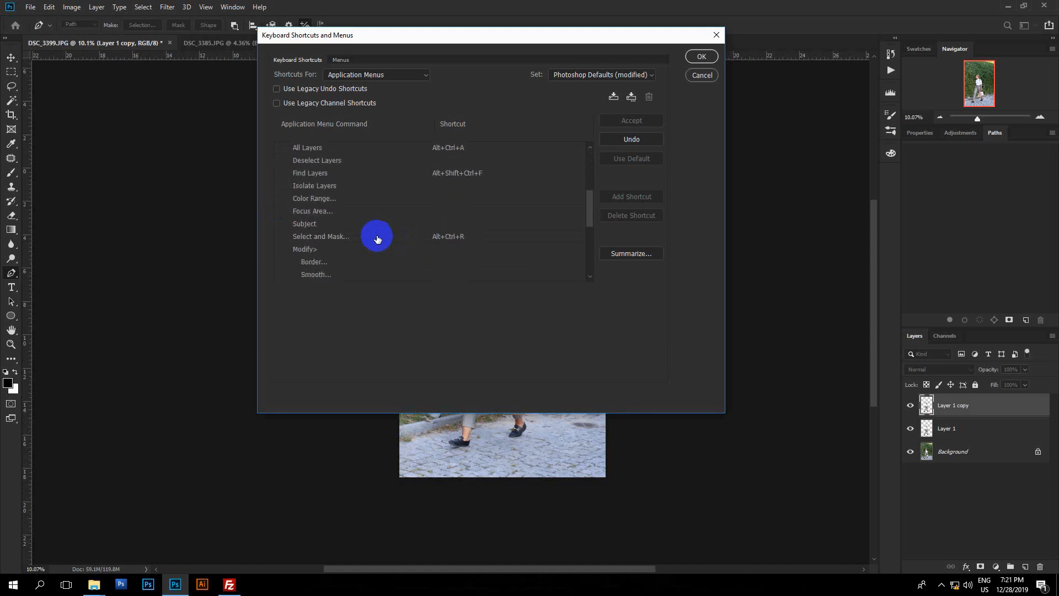
scroll(351, 237, "down", 1)
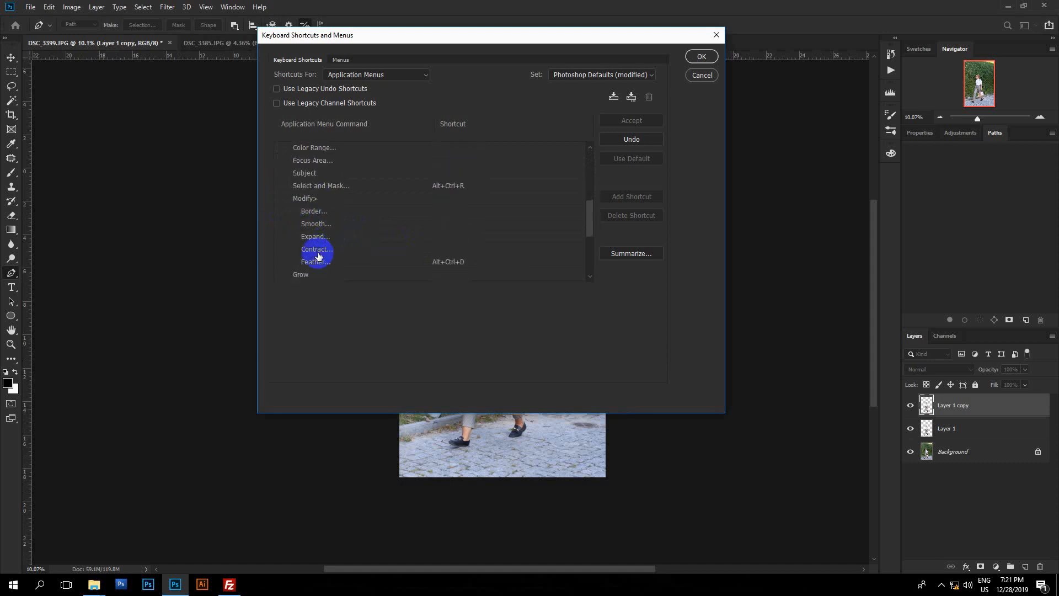
left_click(418, 264)
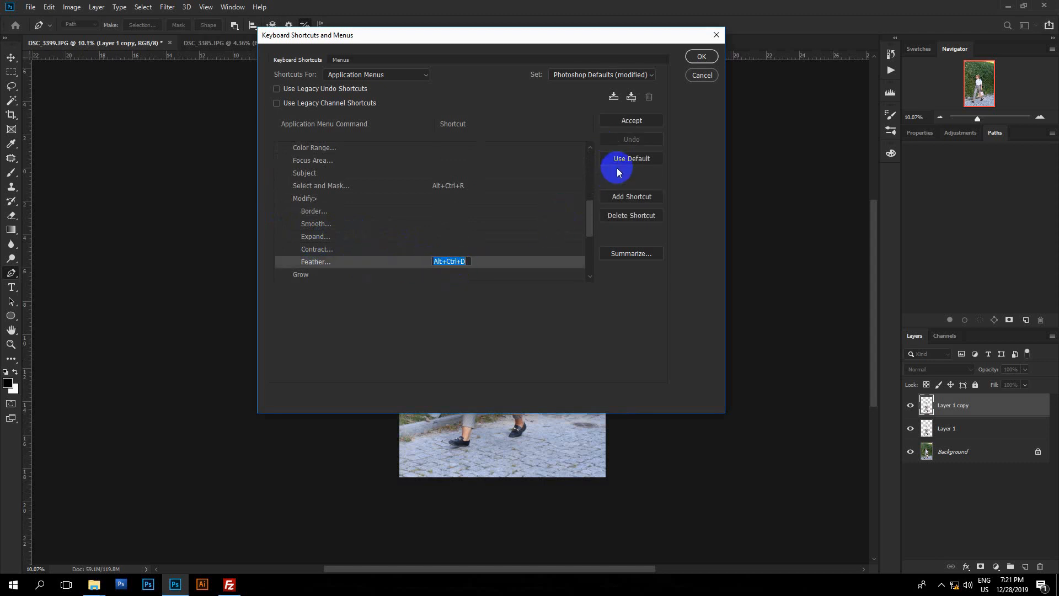
key("BackSpace")
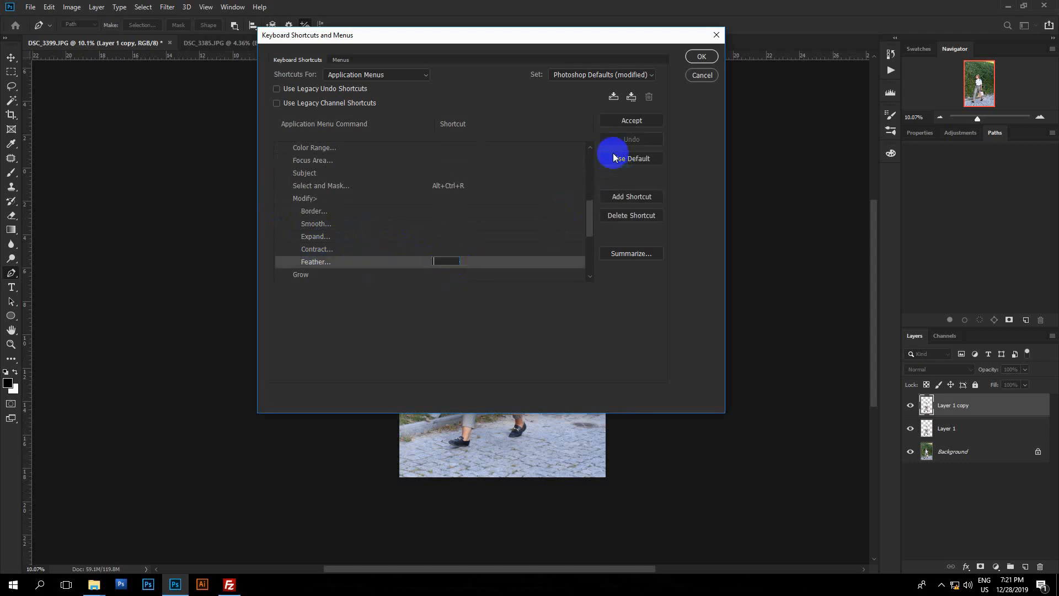
left_click(447, 263)
key("ctrl+alt+d")
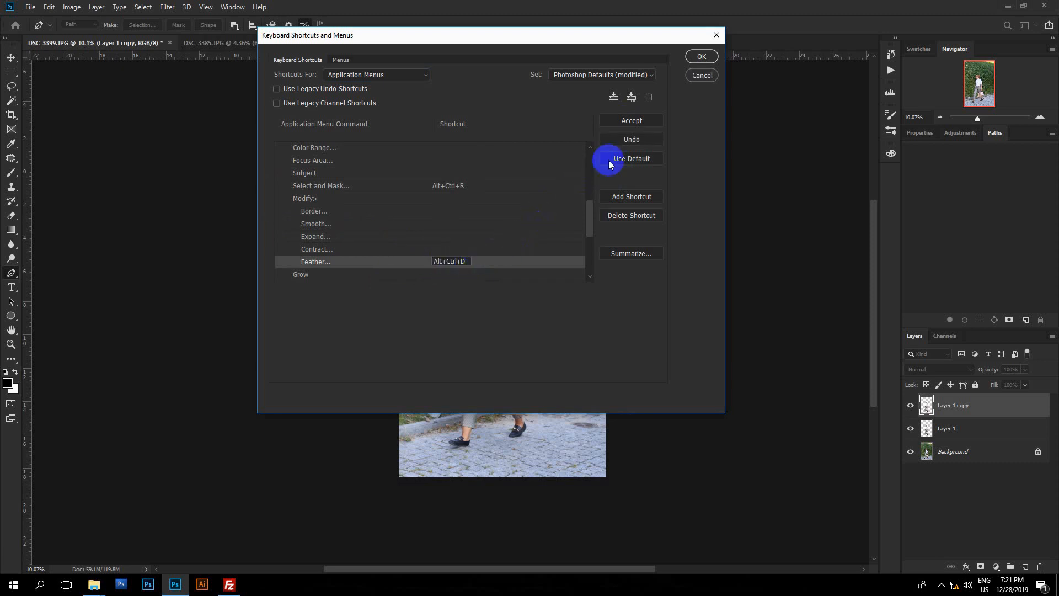
left_click(631, 122)
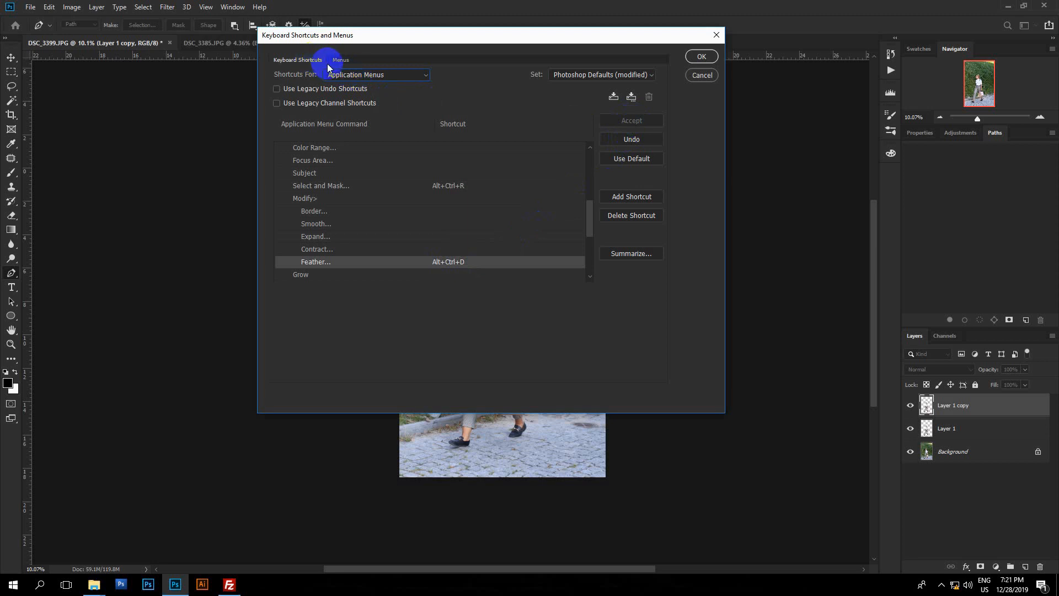
List the Panel Menus shortcuts and view the option menus of the Layers and Paths panels
left_click(347, 75)
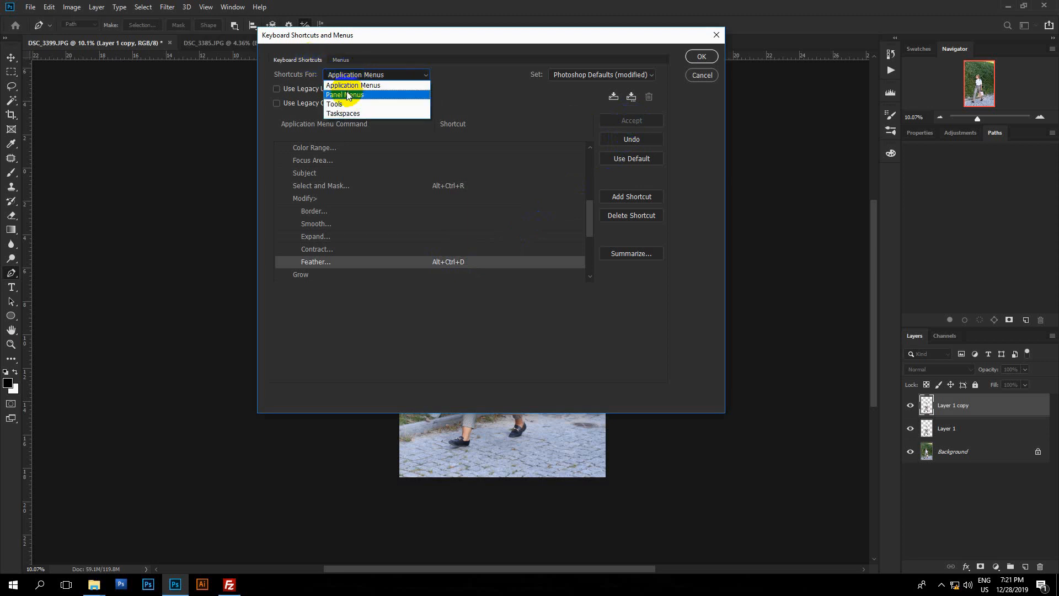
left_click(347, 95)
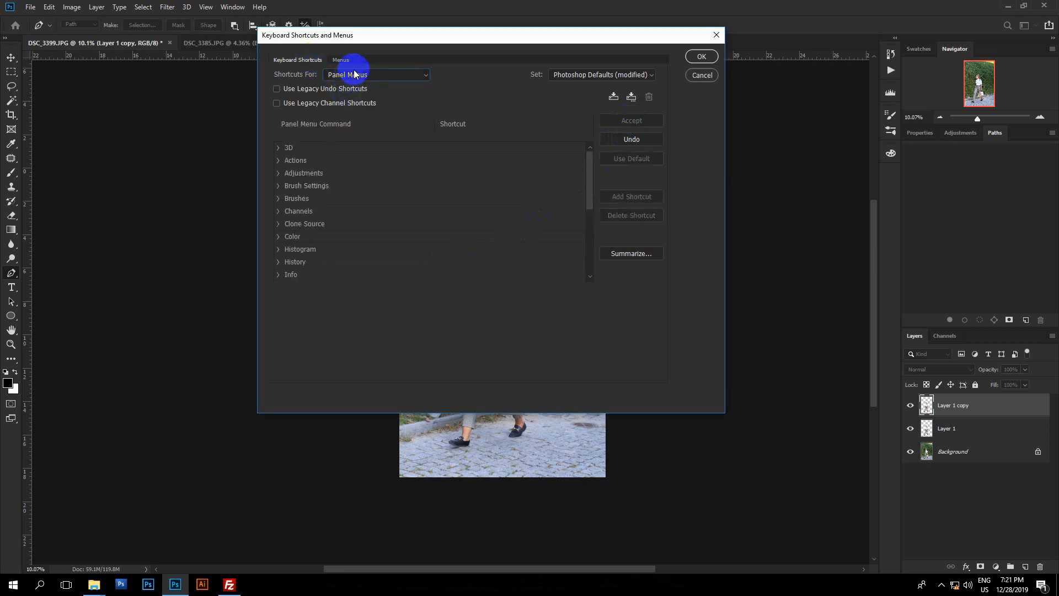
left_click(1052, 335)
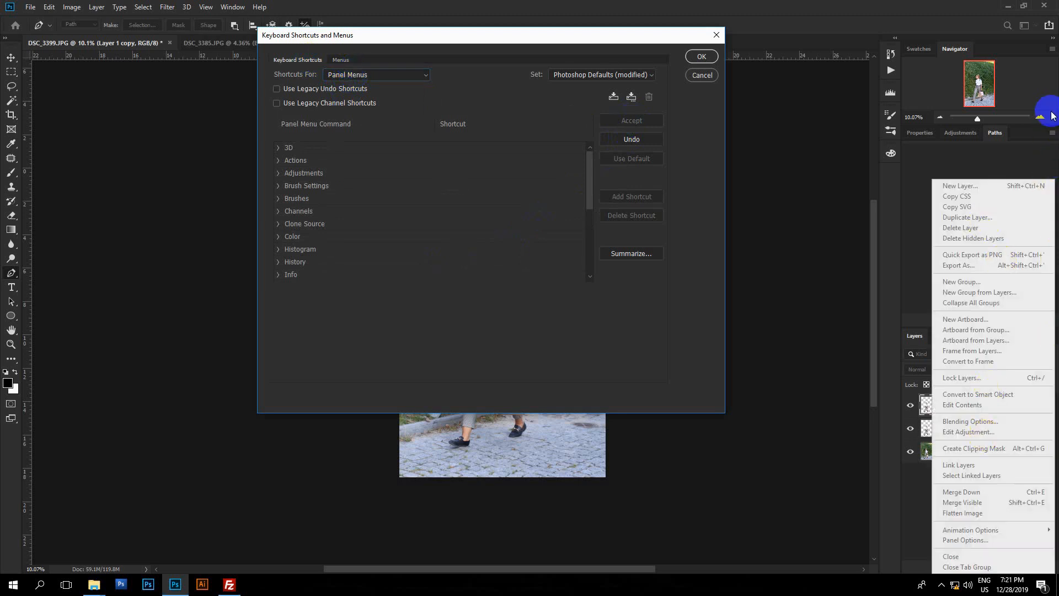
left_click(1054, 134)
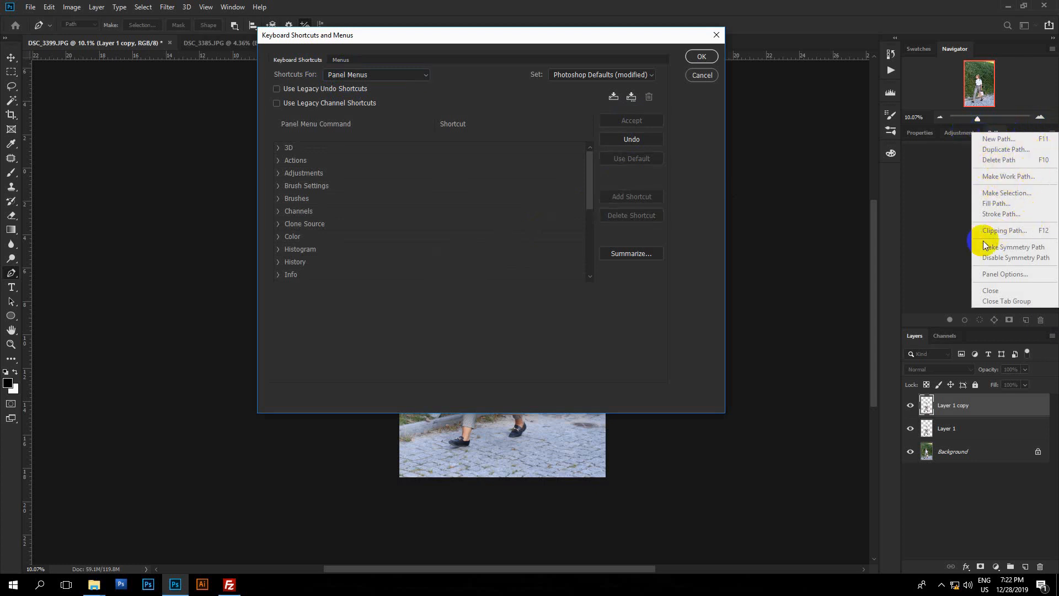
left_click(929, 182)
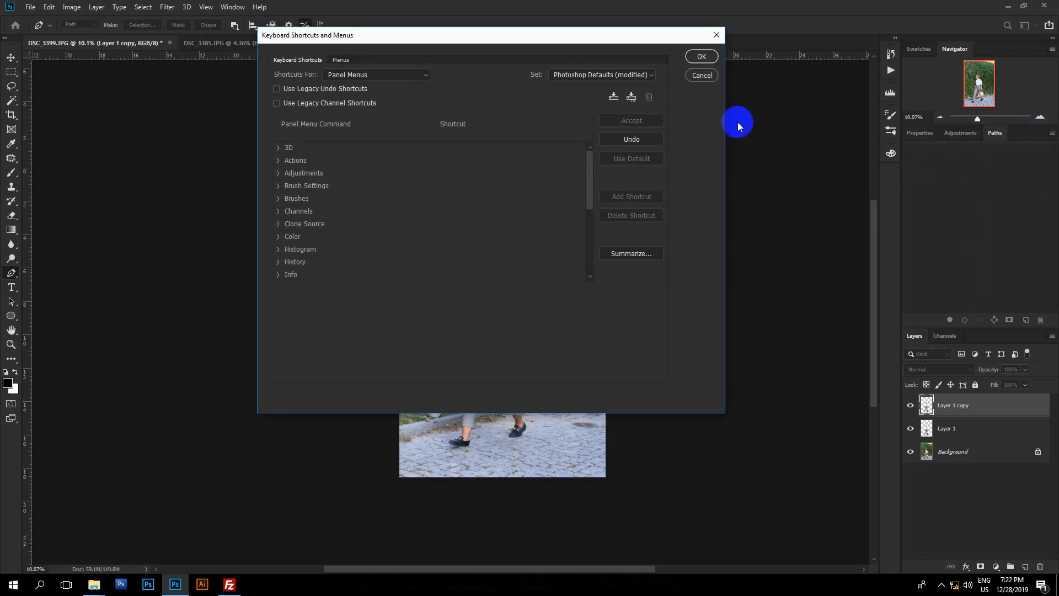
Expand the Paths commands among the Panel Menus shortcuts, then clear the New Path shortcut and reassign it as F11
left_click(340, 77)
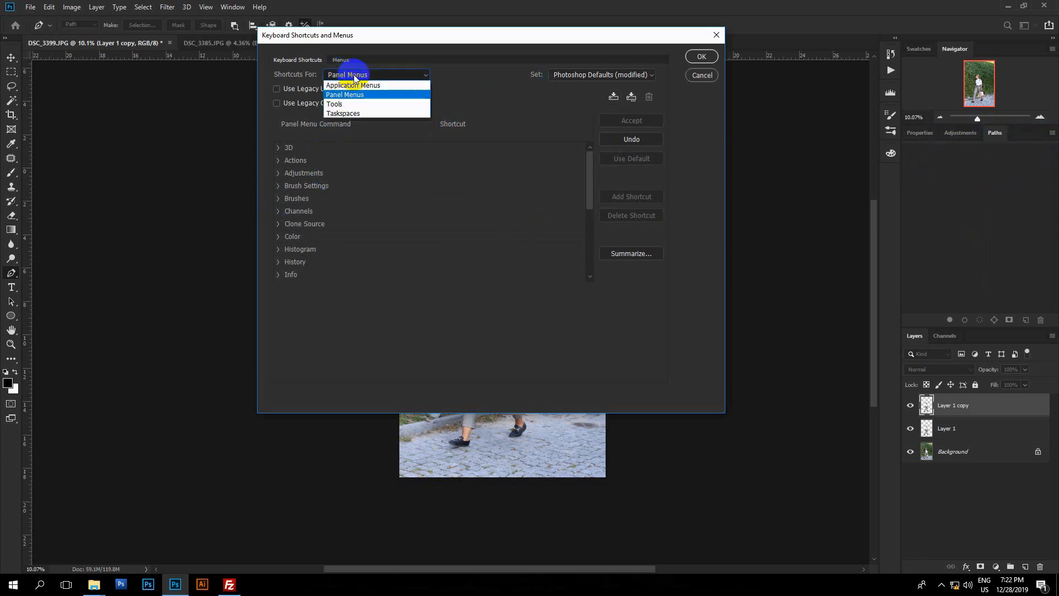
left_click(341, 92)
scroll(302, 187, "down", 4)
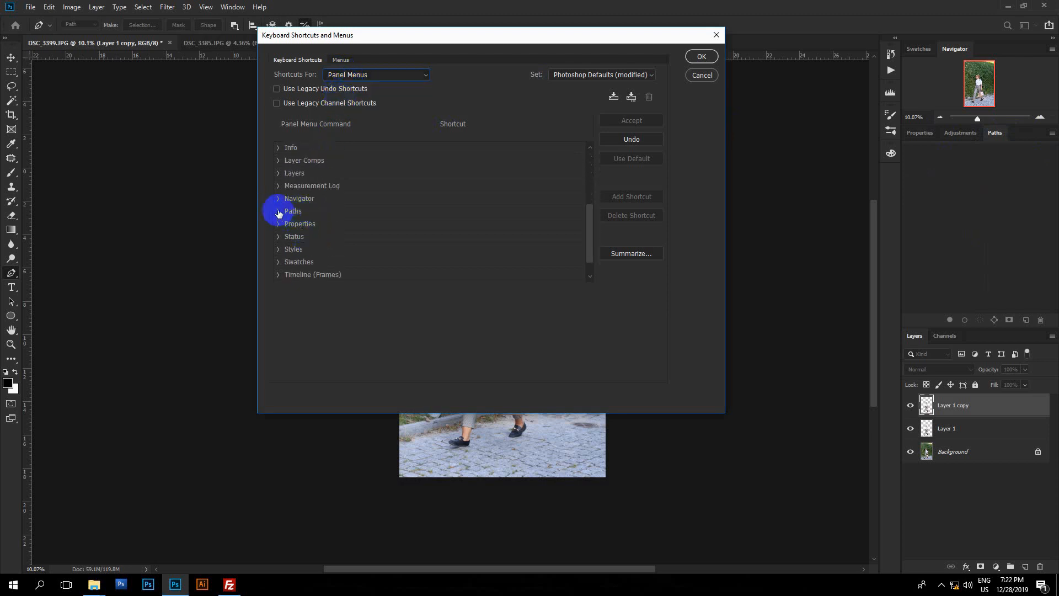
left_click(278, 211)
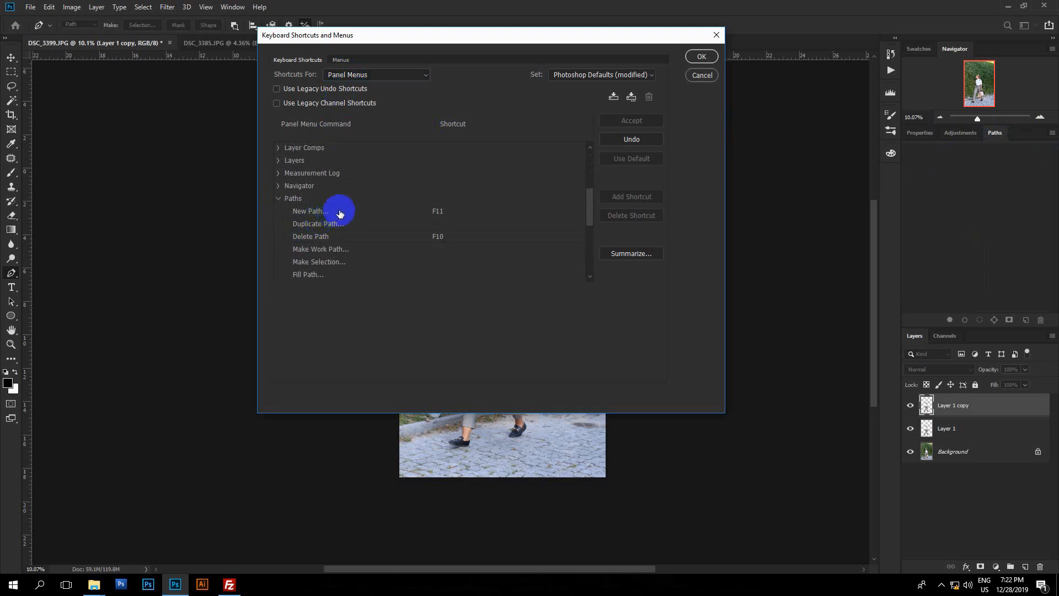
left_click(341, 212)
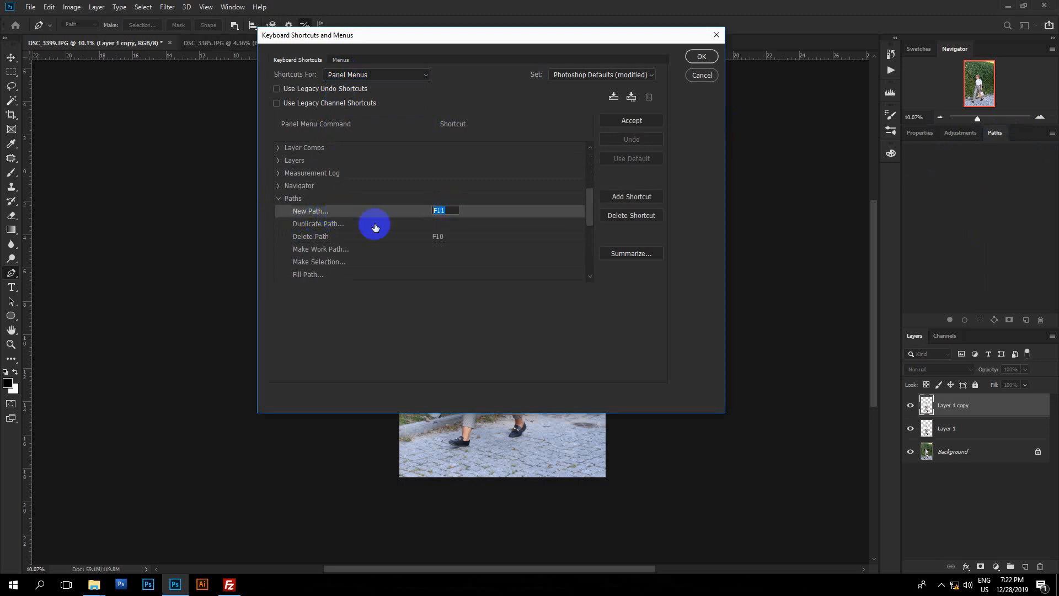
key("BackSpace")
left_click(636, 121)
key("F11")
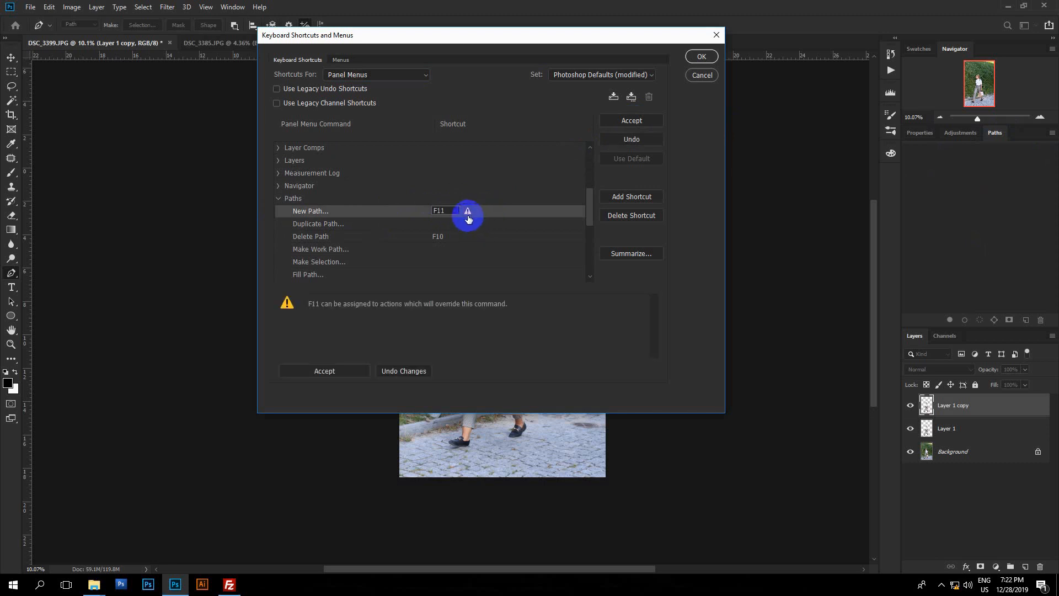
Keep F10 for Delete Path and F12 for Clipping Path, and save the keyboard shortcut changes
left_click(461, 238)
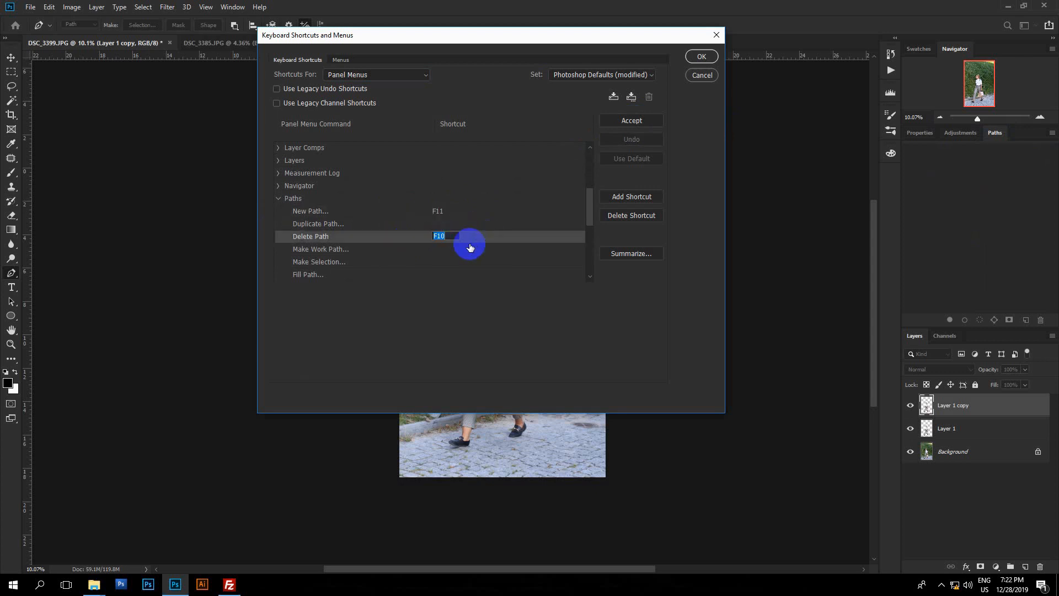
left_click_drag(591, 207, 592, 234)
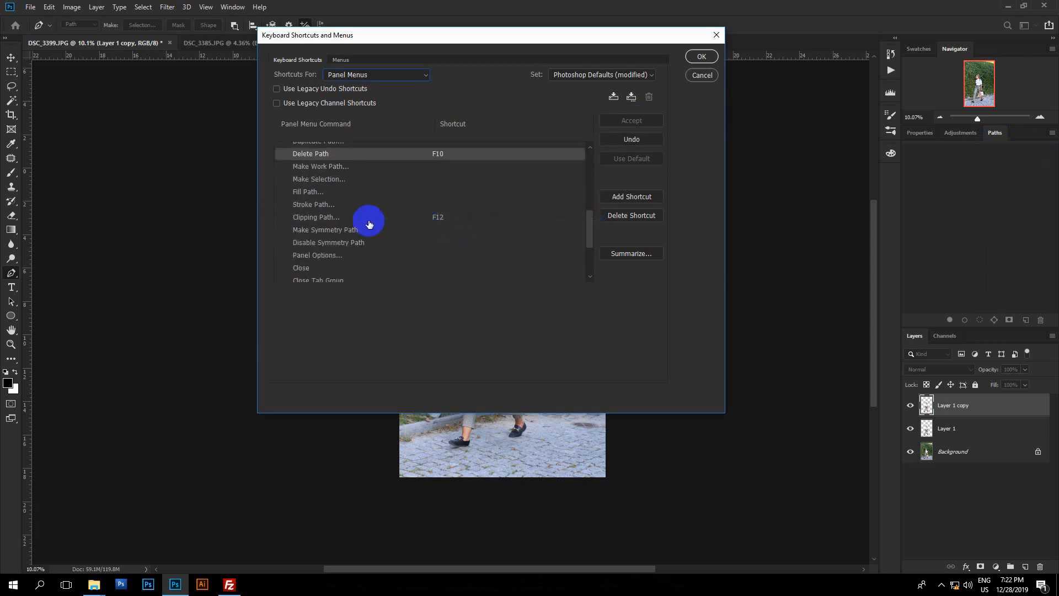
left_click(455, 216)
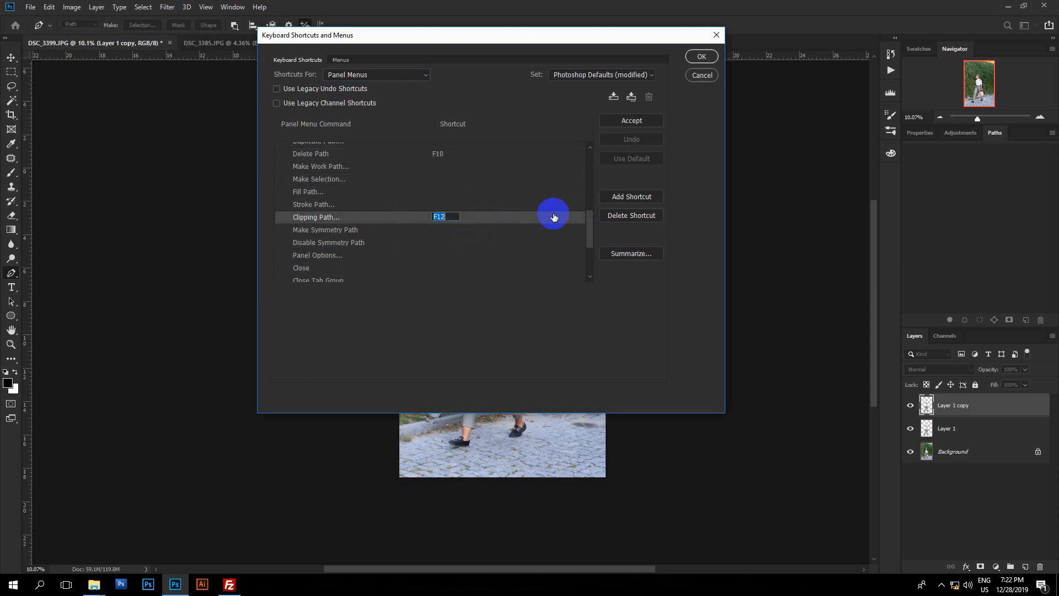
left_click(587, 220)
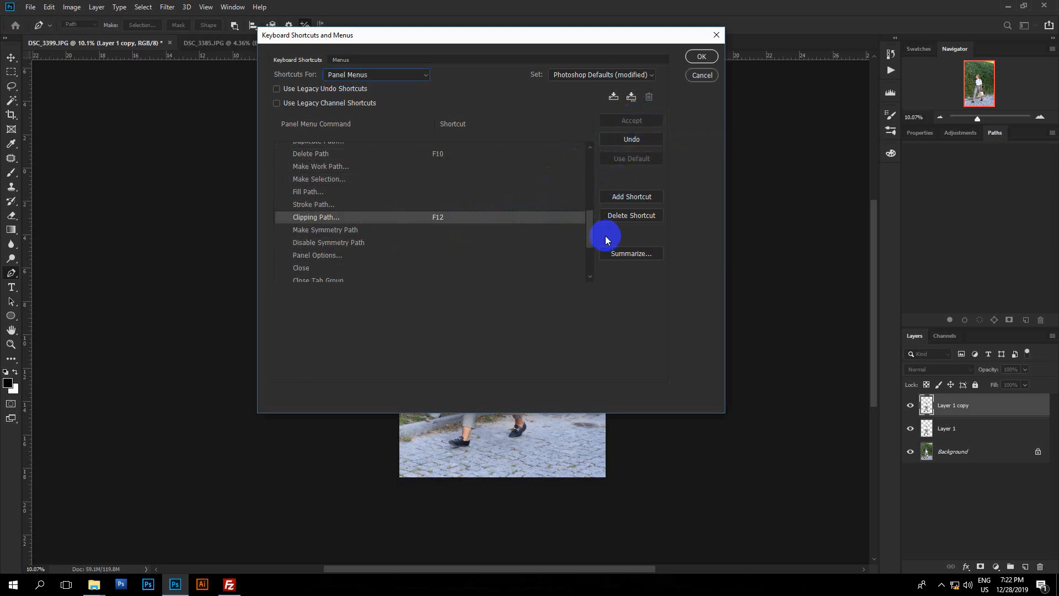
mouse_move(591, 227)
left_mouse_down()
mouse_move(590, 208)
mouse_move(590, 229)
mouse_move(590, 218)
left_mouse_up()
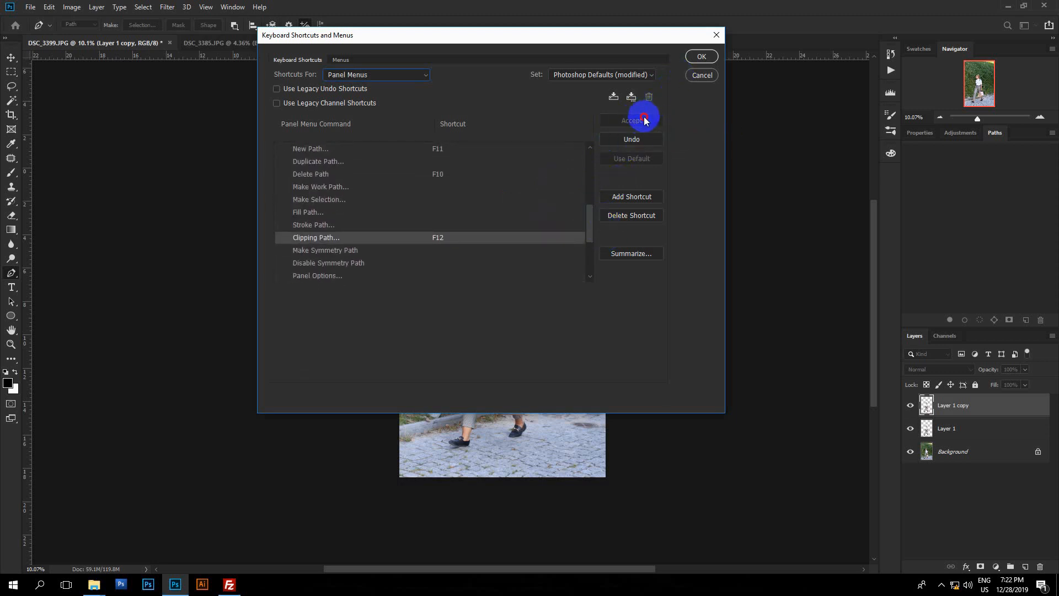
left_click(700, 57)
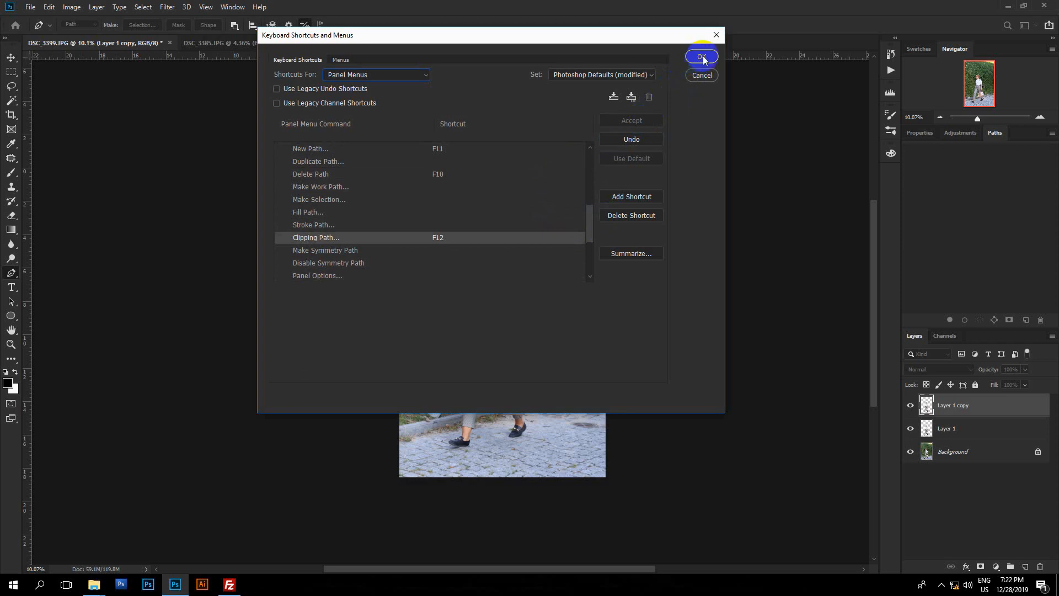
left_click(704, 59)
Create a new path named Path 1 using its assigned shortcut
scroll(466, 295, "up", 3)
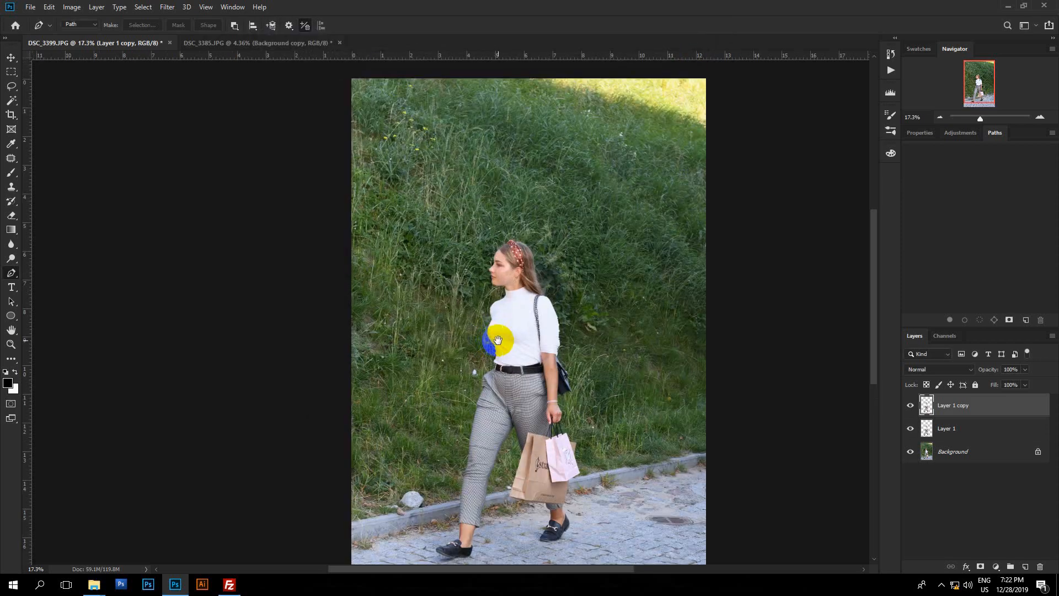
scroll(537, 325, "down", 3)
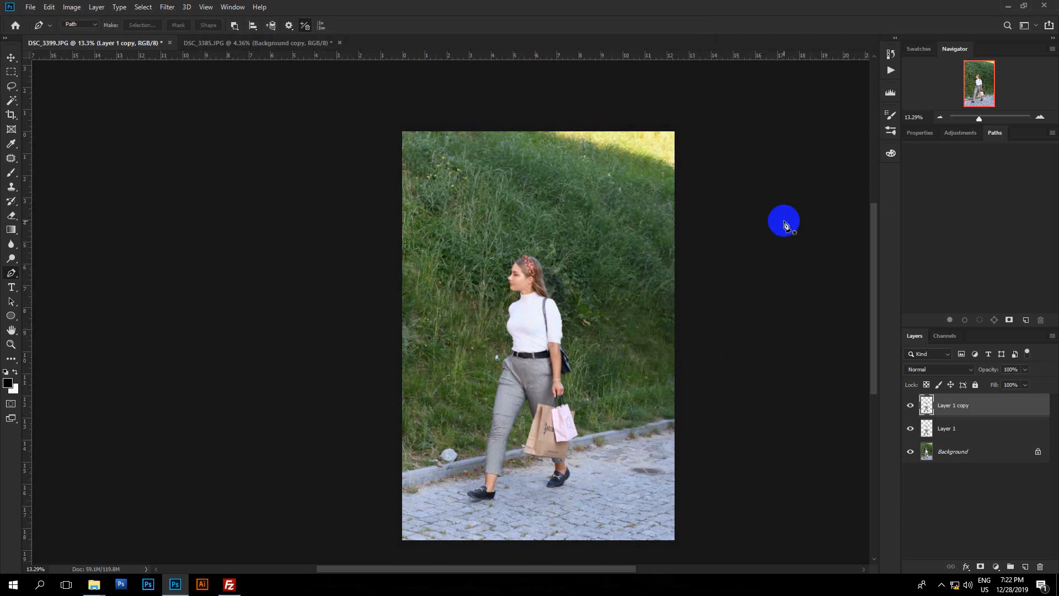
key("F2")
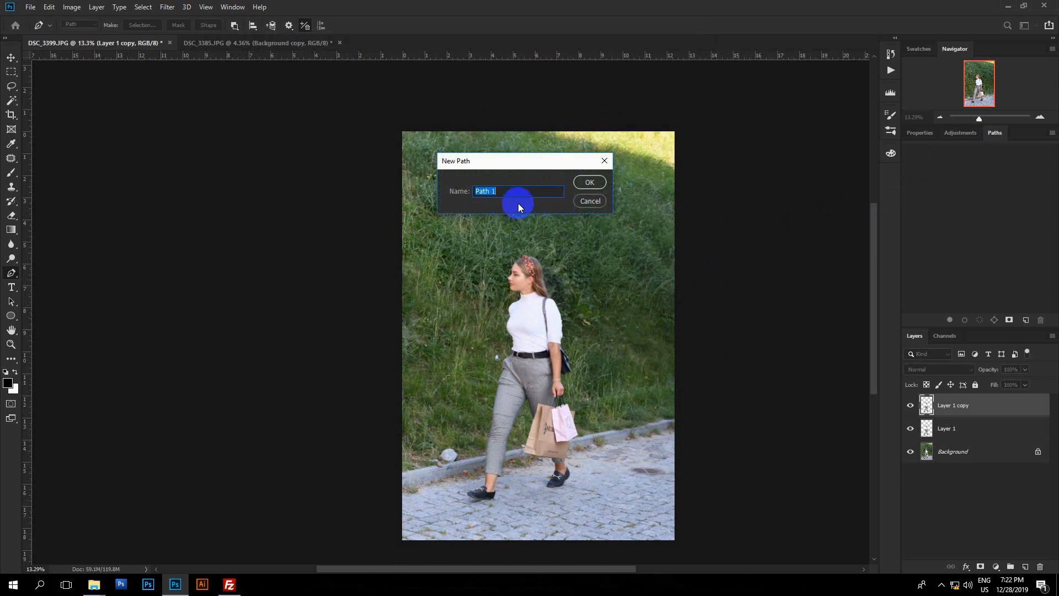
left_click(582, 187)
left_click(582, 184)
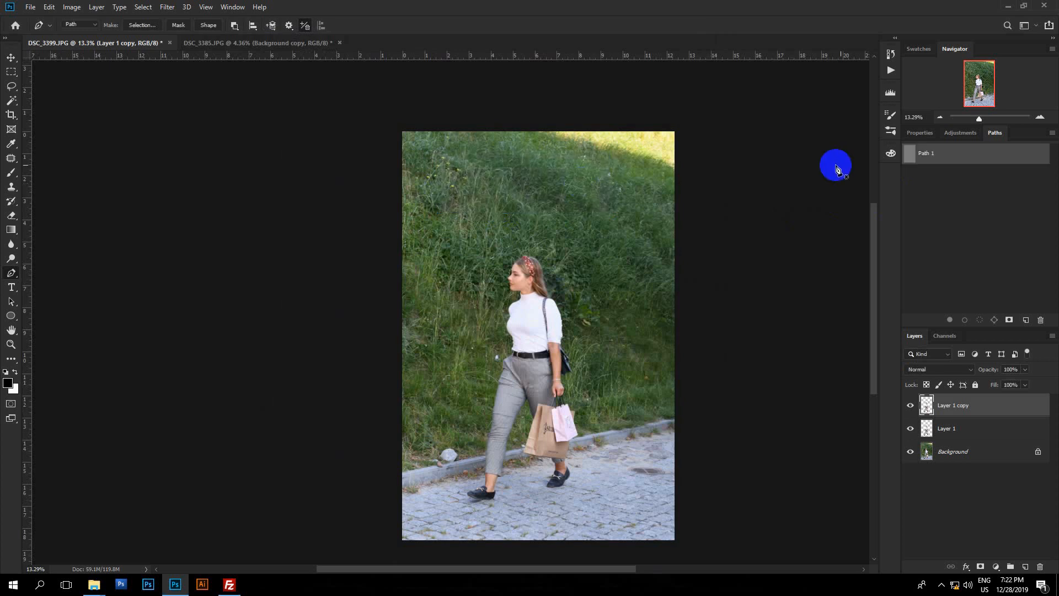
Set Path 1 as the clipping path, leaving the flatness blank
left_click(954, 159)
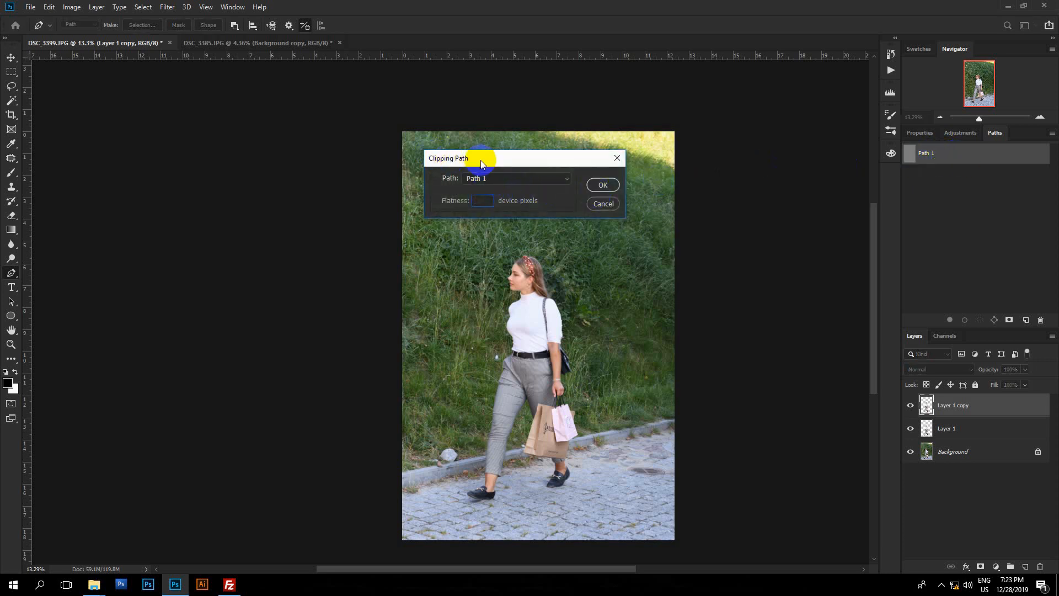
left_click(493, 178)
left_click(631, 179)
left_click(603, 185)
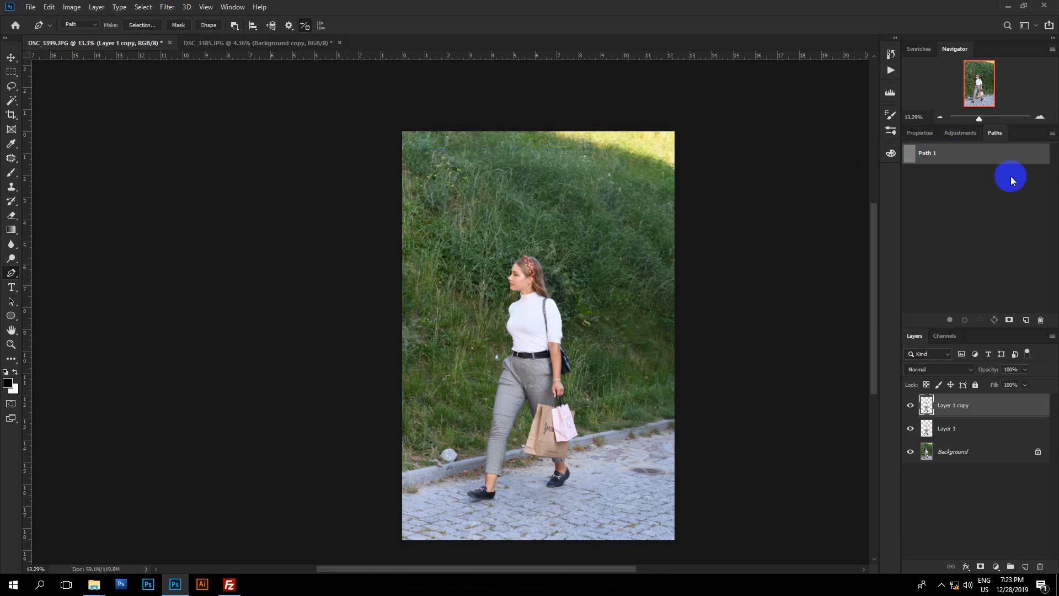
Start tracing Path 1 with the Pen tool from the woman's shoulder up along the back of her hair
left_click(942, 156)
left_click_drag(524, 287, 593, 352)
scroll(634, 352, "up", 5)
scroll(736, 347, "up", 1)
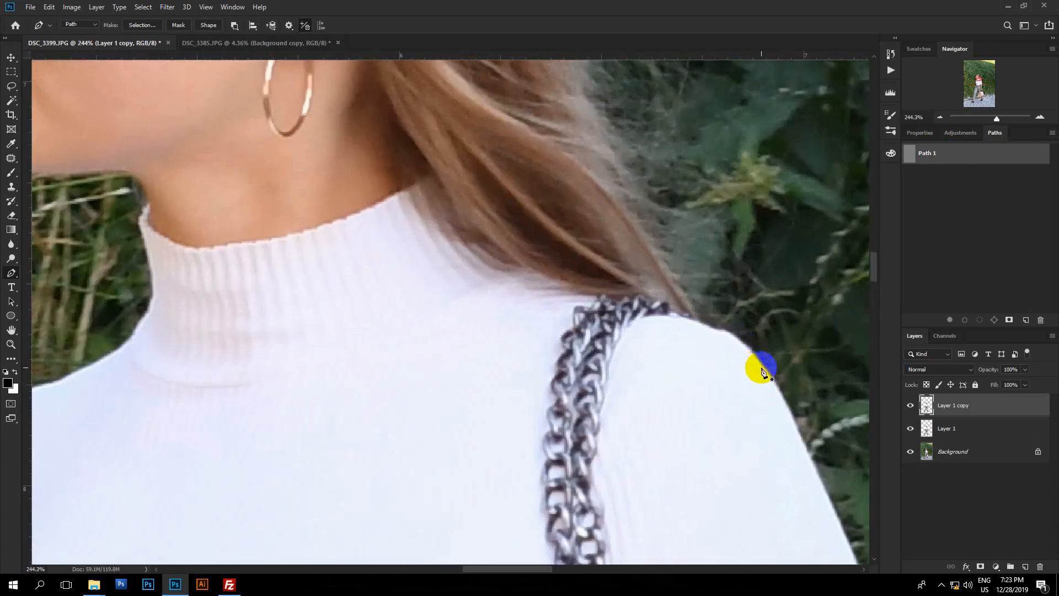
left_click_drag(761, 368, 602, 350)
left_click_drag(595, 249, 582, 199)
left_click_drag(559, 110, 583, 238)
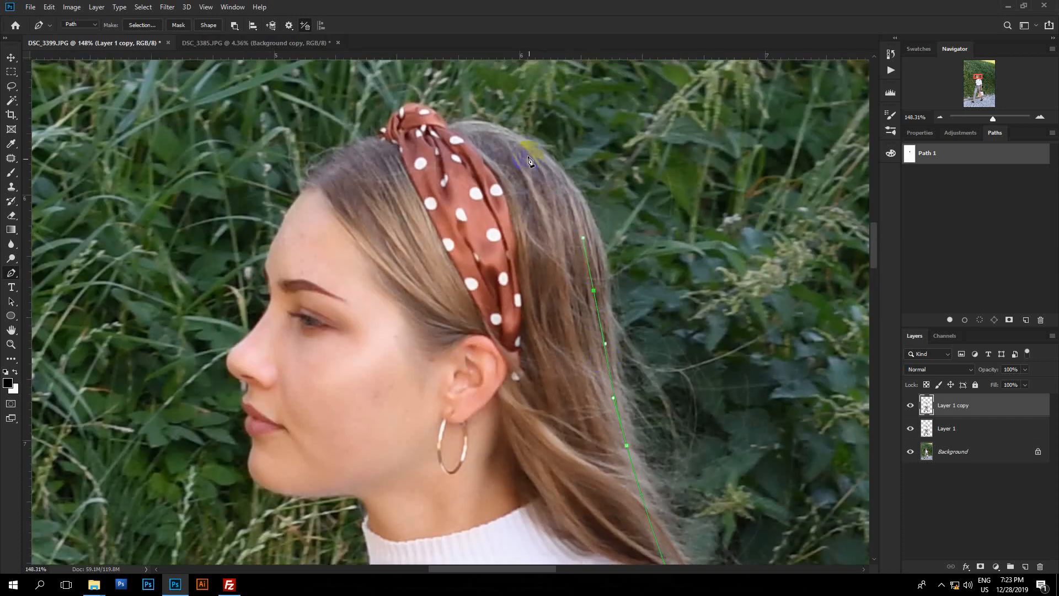
Continue the path over the crown of the head and around the headband knot to the forehead
left_click_drag(518, 144, 493, 129)
left_click(454, 128)
left_click_drag(393, 114, 370, 146)
left_click(393, 114, "alt")
left_click(382, 129)
left_click(372, 139, "alt")
left_click_drag(334, 149, 323, 153)
left_click(297, 194)
Run the path roughly down across the face and neck and close it at the shoulder
left_click(336, 280)
left_click_drag(406, 451, 348, 194)
left_click_drag(423, 315, 446, 347)
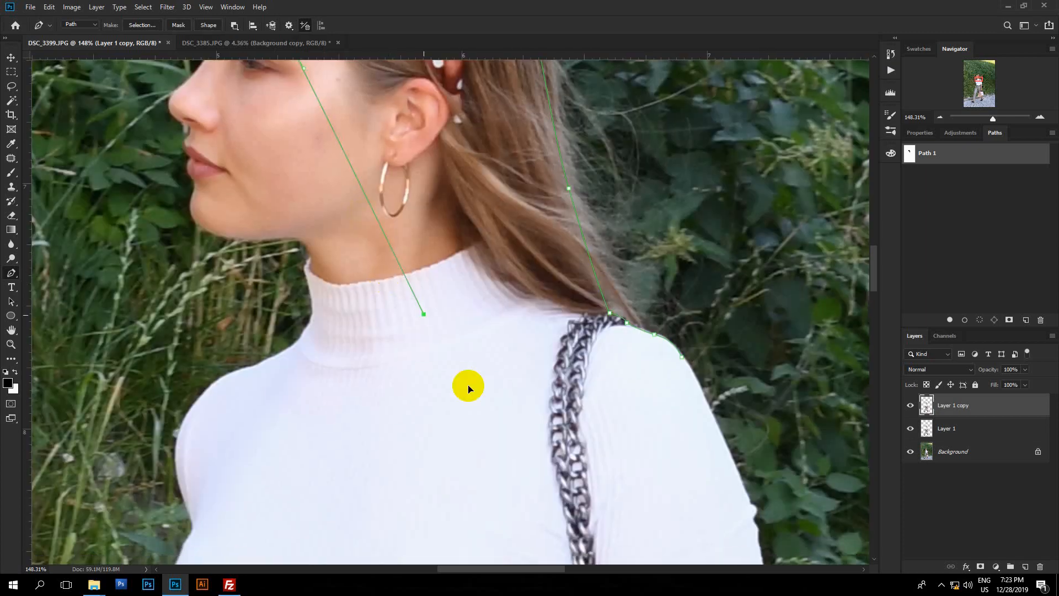
left_click_drag(532, 411, 604, 397)
left_click(668, 357)
Deselect and reselect Path 1 in the zoomed-out image, then delete it
key("ctrl+0")
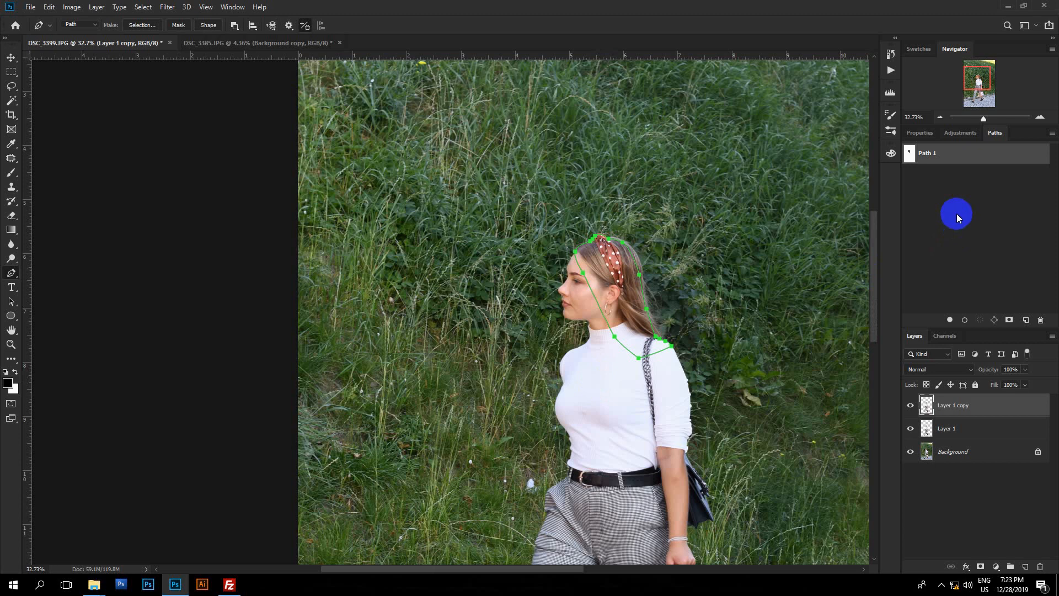
left_click(948, 197)
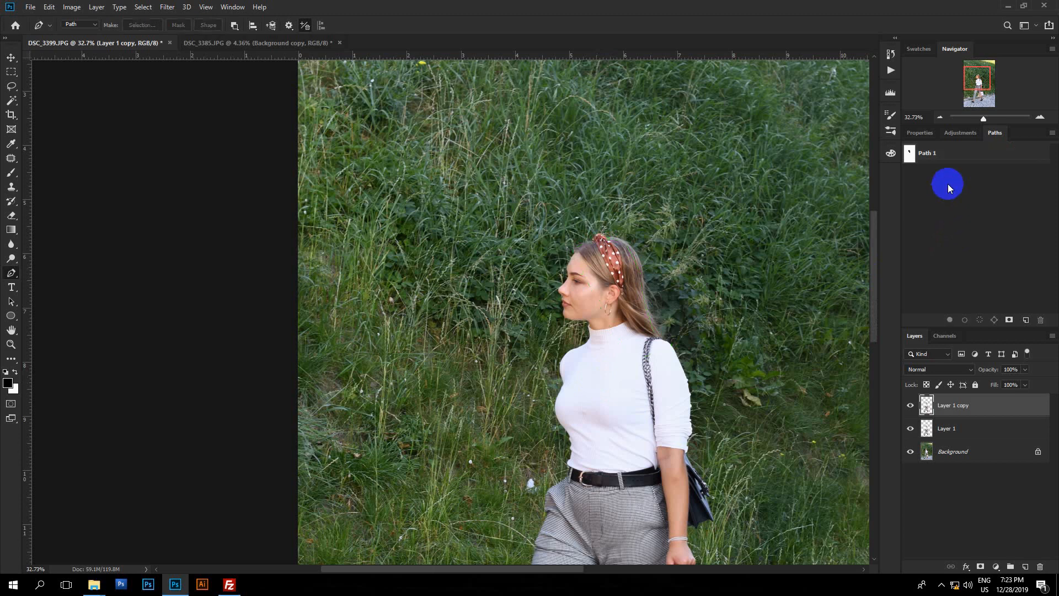
left_click(956, 161)
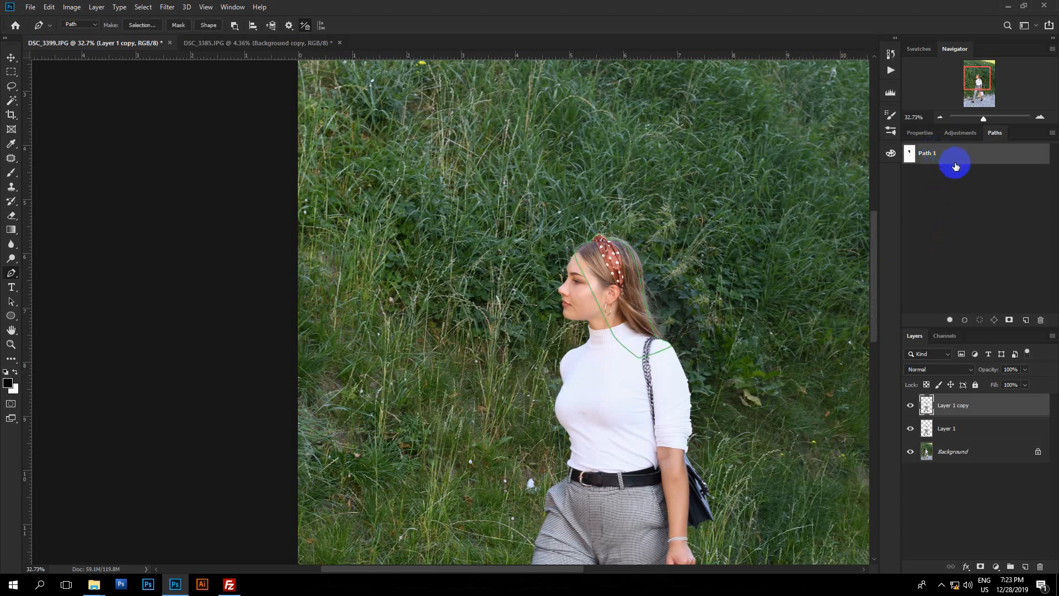
key("Delete")
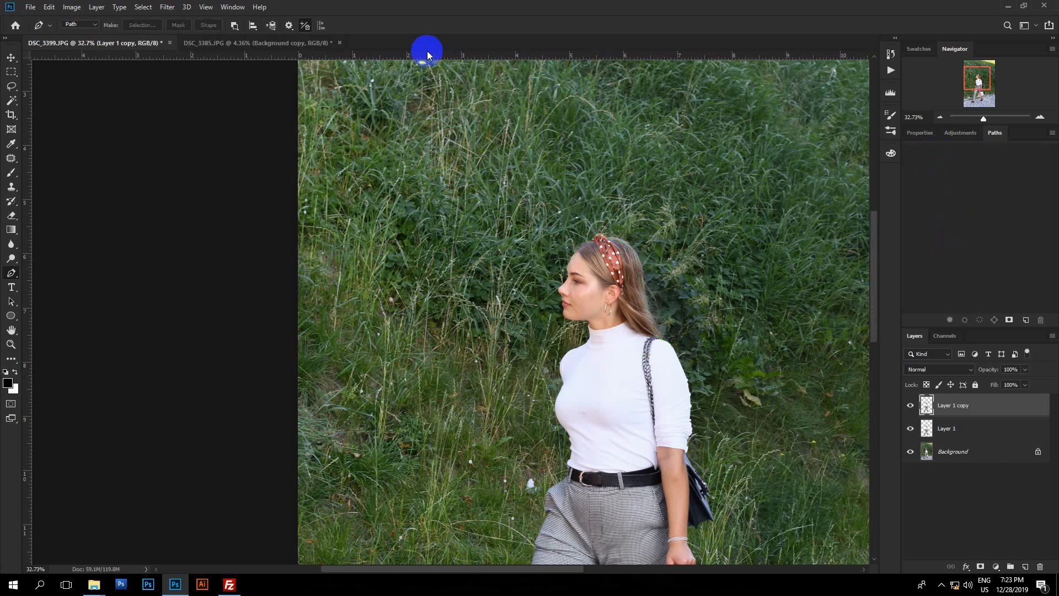
Undo the deletion of Path 1 around the woman's head
scroll(655, 287, "down", 5)
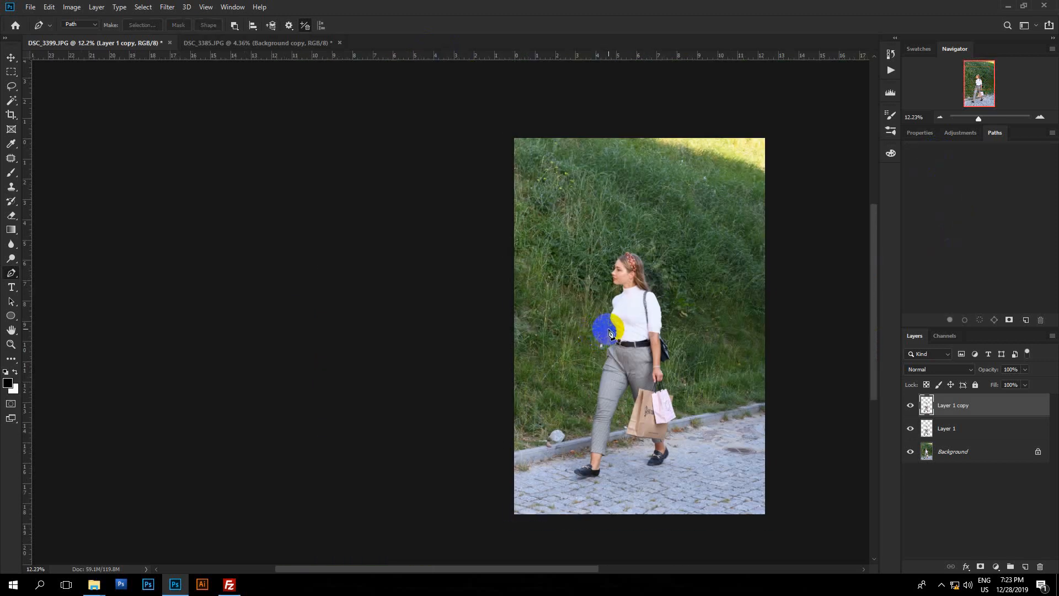
key("ctrl+z")
left_click_drag(619, 284, 498, 237)
scroll(497, 234, "up", 2)
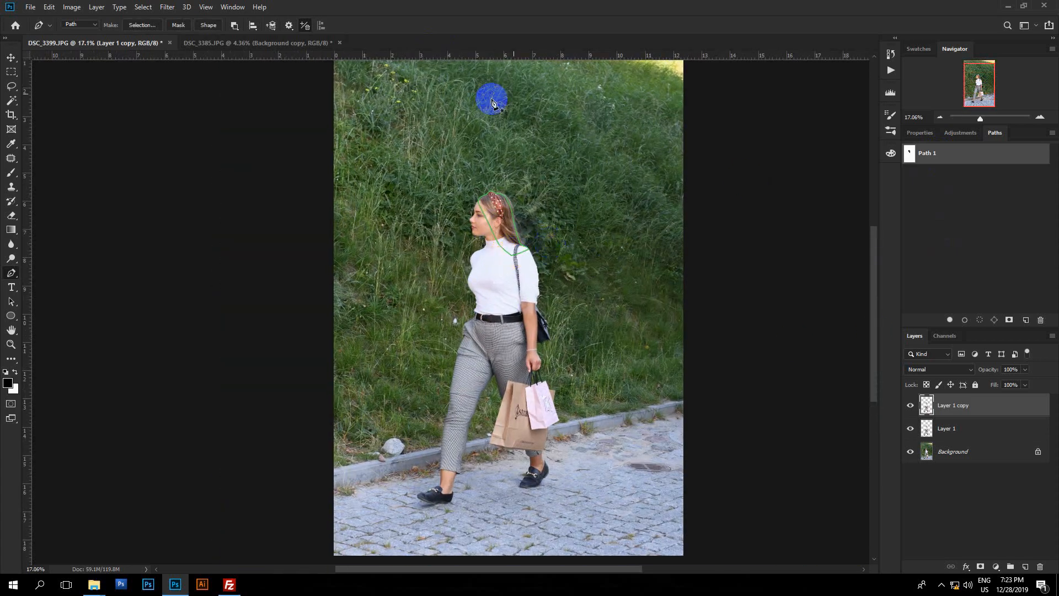
Switch to the DSC_3385.JPG image and bring the woman's figure into closer view
left_click(251, 42)
scroll(437, 307, "up", 7)
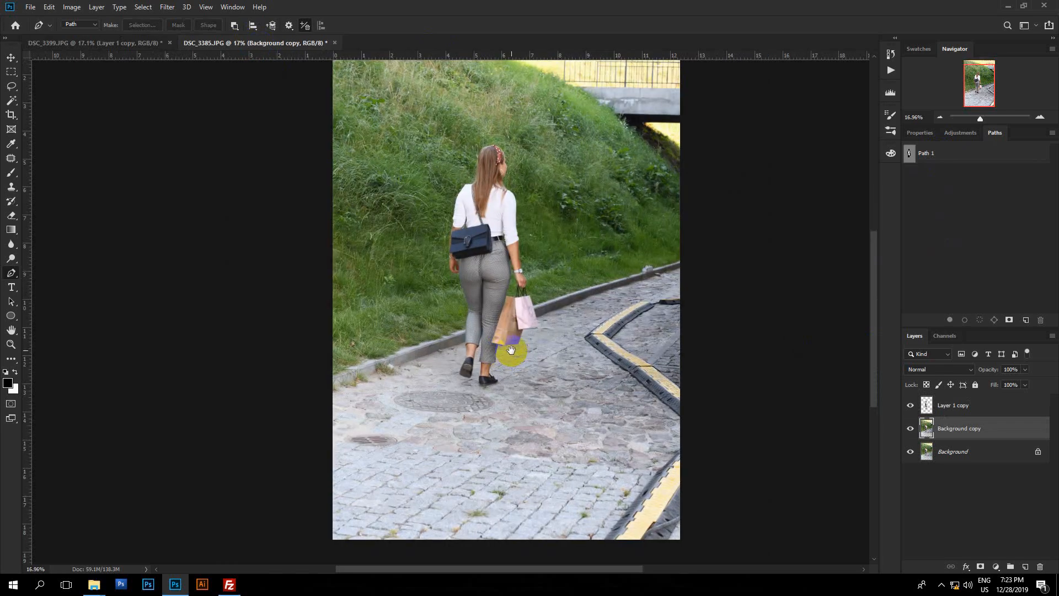
left_click_drag(510, 350, 505, 360)
key("ctrl+r")
scroll(503, 375, "up", 3)
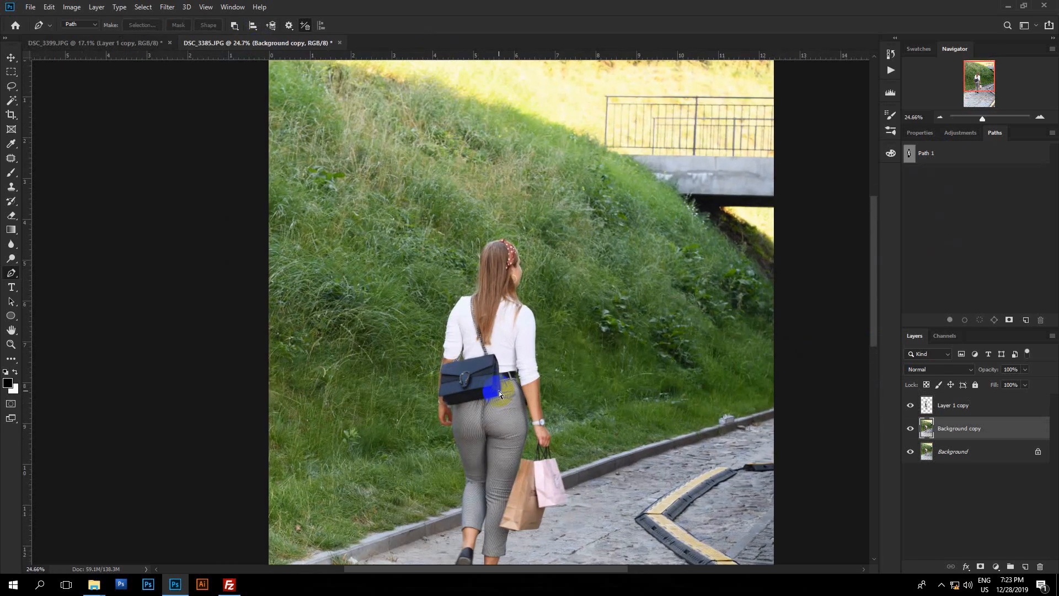
Try a Gaussian Blur on the Background copy layer with the radius lowered to 8.8 pixels, and cancel it
key("ctrl+alt+f")
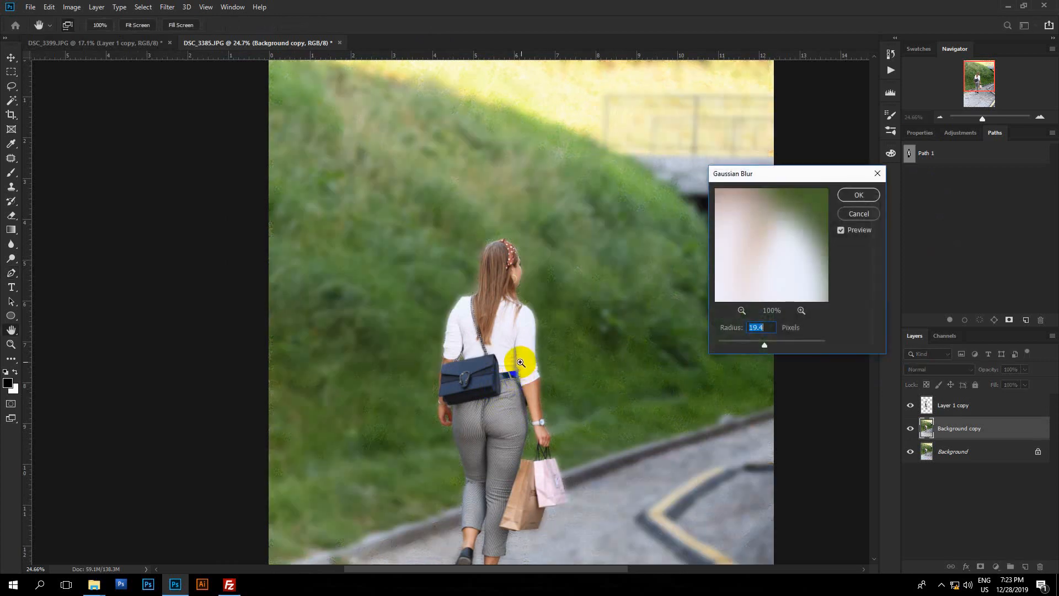
left_click(603, 264, "alt")
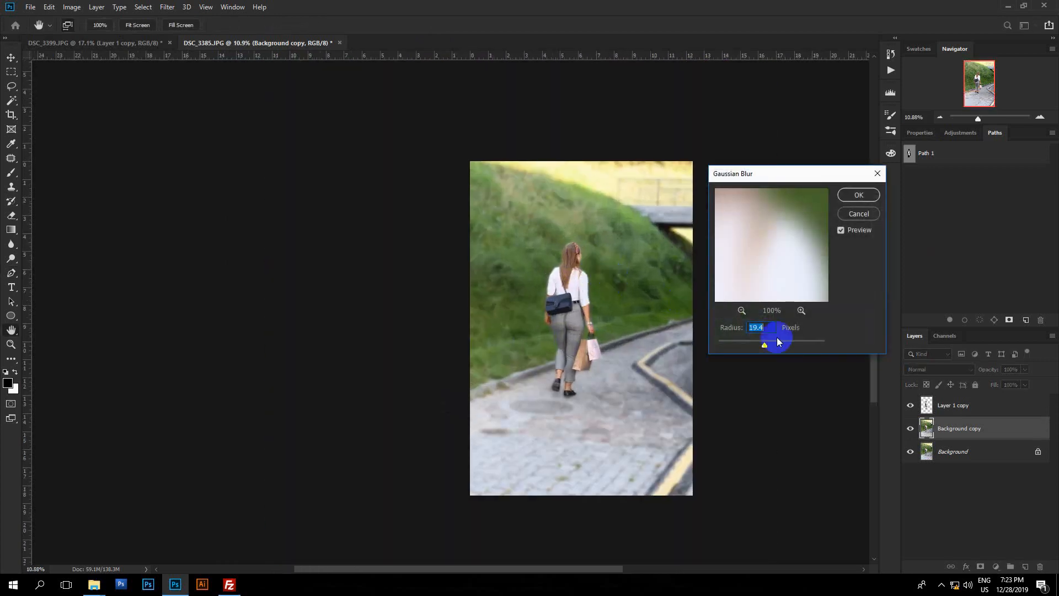
mouse_move(764, 346)
left_mouse_down()
mouse_move(775, 345)
mouse_move(737, 350)
mouse_move(757, 346)
left_mouse_up()
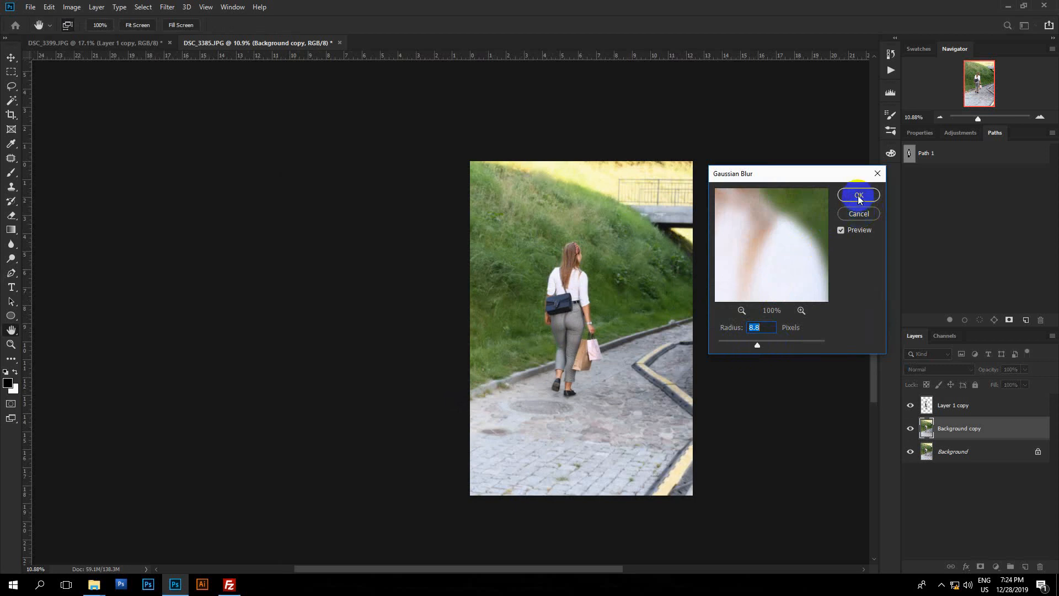
left_click(857, 217)
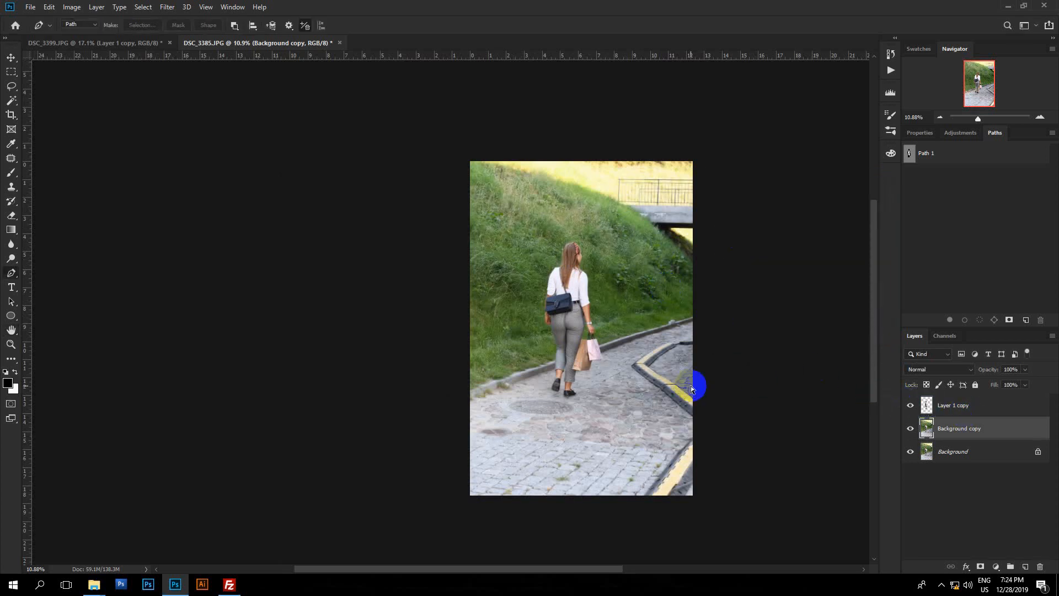
Preview a Motion Blur on the Background copy layer at a distance of 351 pixels, and cancel it
left_click(167, 7)
left_click(353, 212)
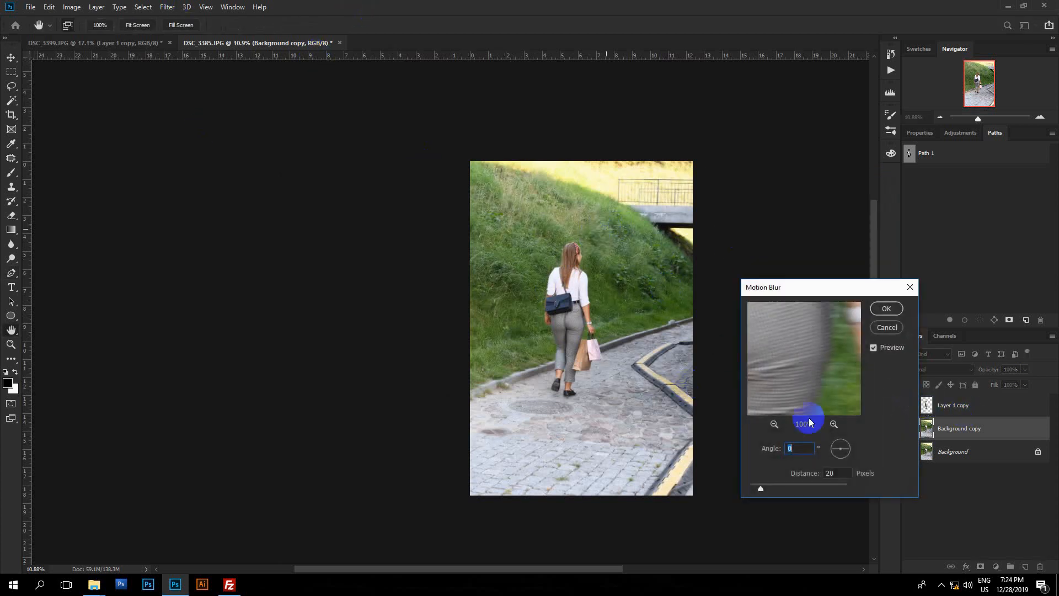
left_click_drag(759, 488, 819, 495)
scroll(596, 289, "up", 6)
left_click_drag(596, 288, 442, 257)
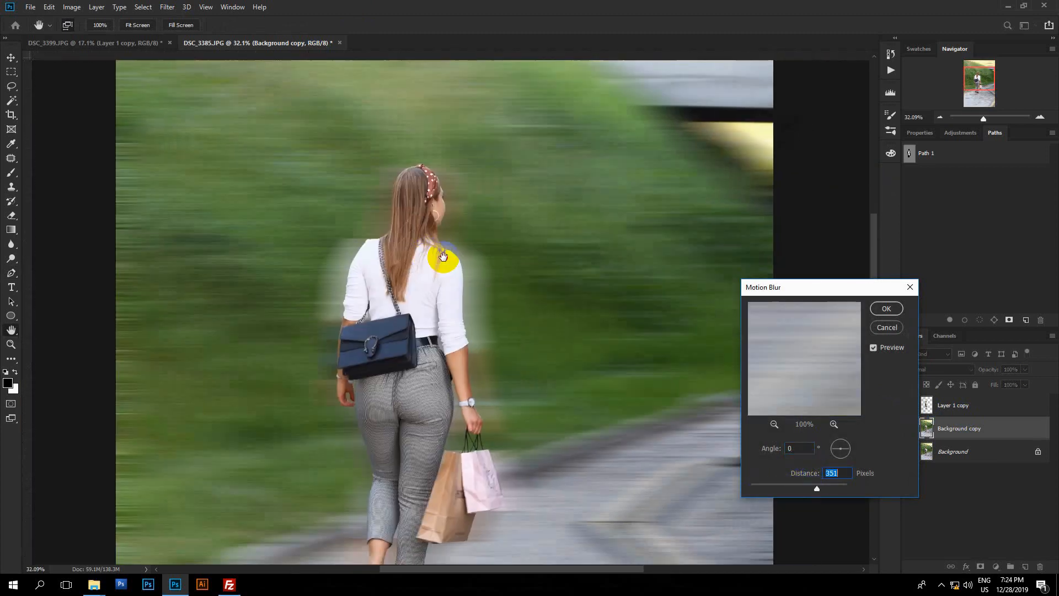
scroll(442, 259, "down", 5)
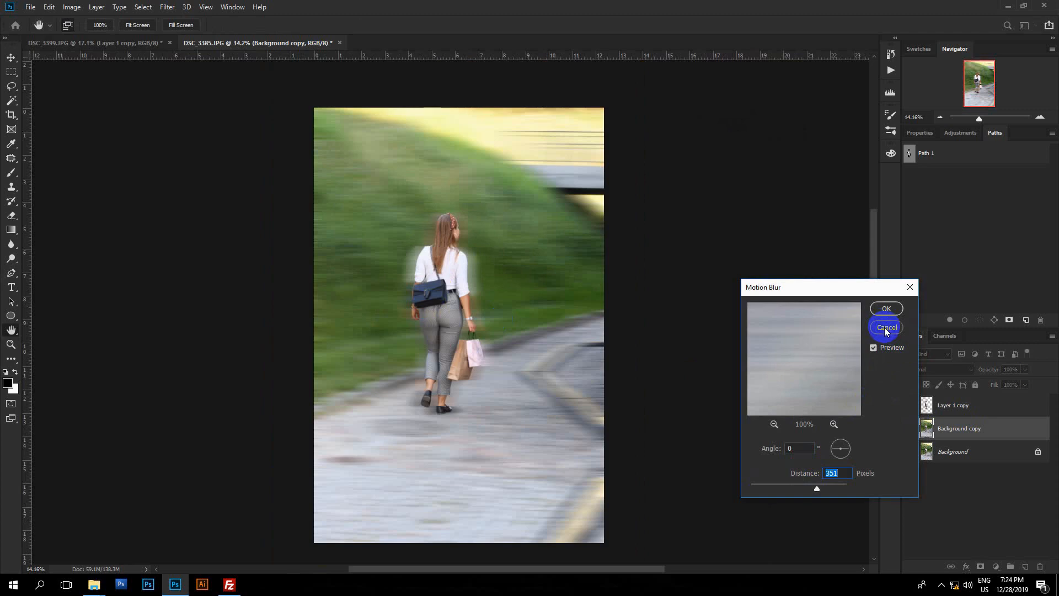
left_click(886, 327)
scroll(485, 279, "down", 3)
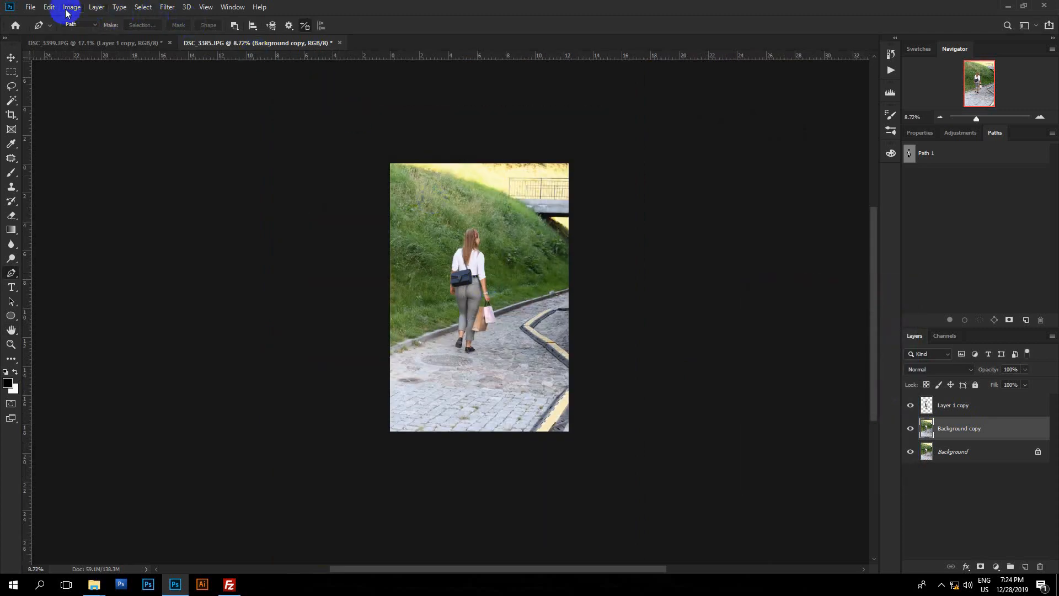
Open the Keyboard Shortcuts and Menus settings and close them without saving changes
left_click(49, 7)
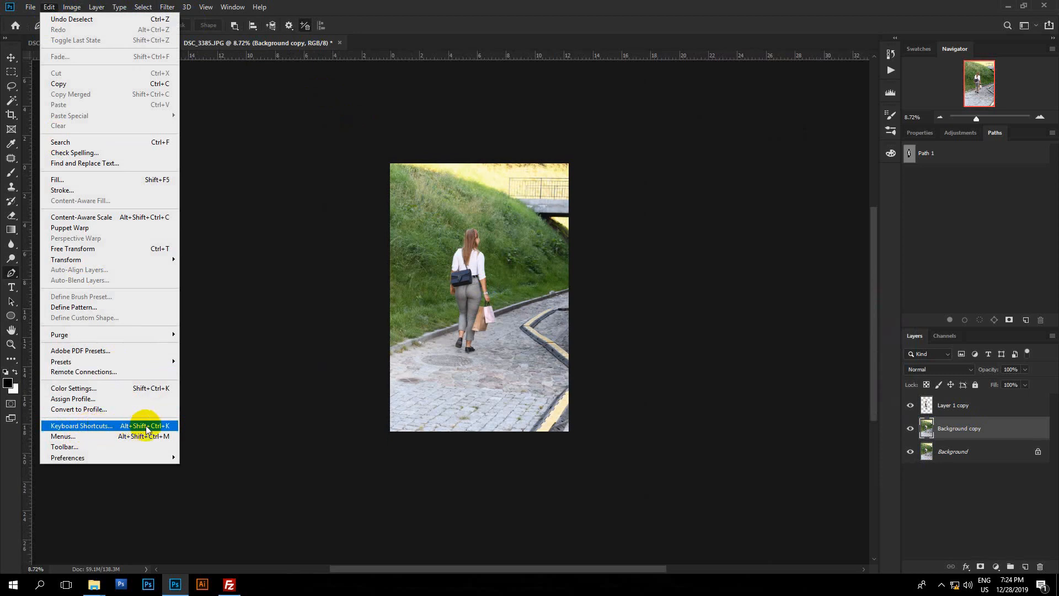
left_click(105, 425)
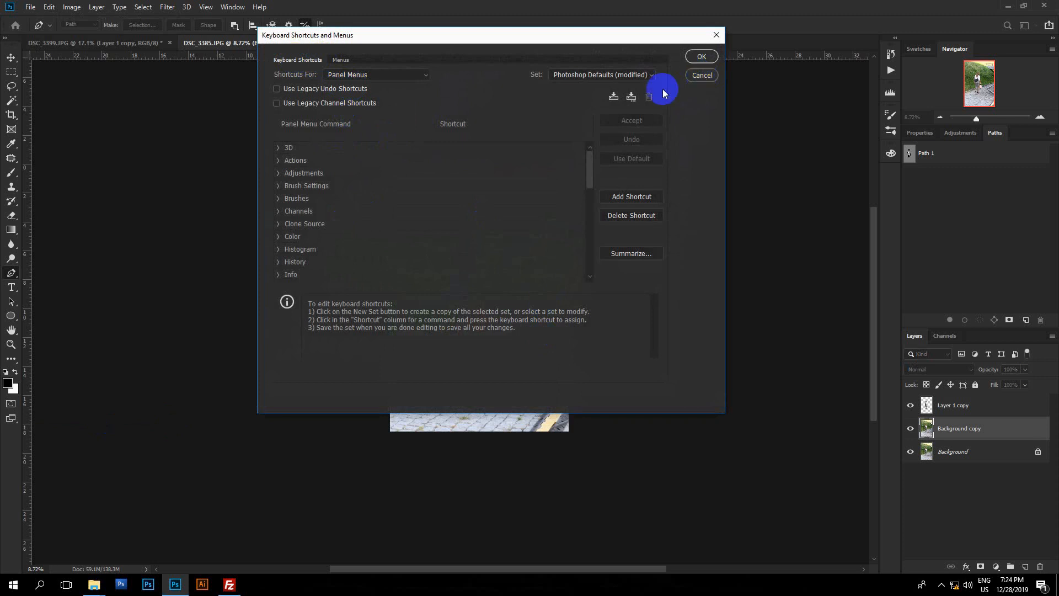
left_click(697, 75)
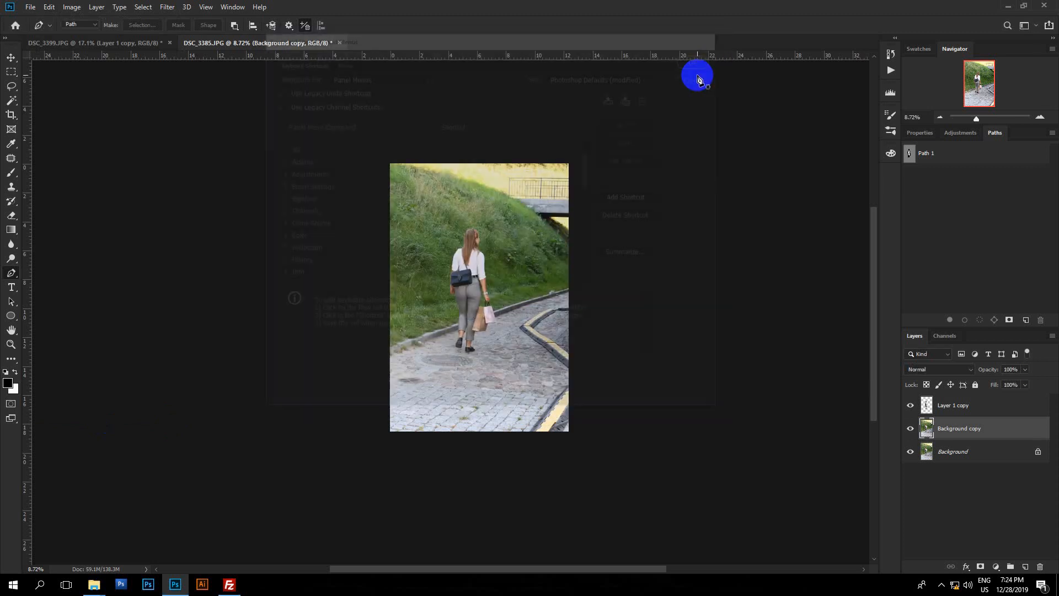
left_click_drag(408, 277, 440, 296)
left_click_drag(532, 267, 501, 292)
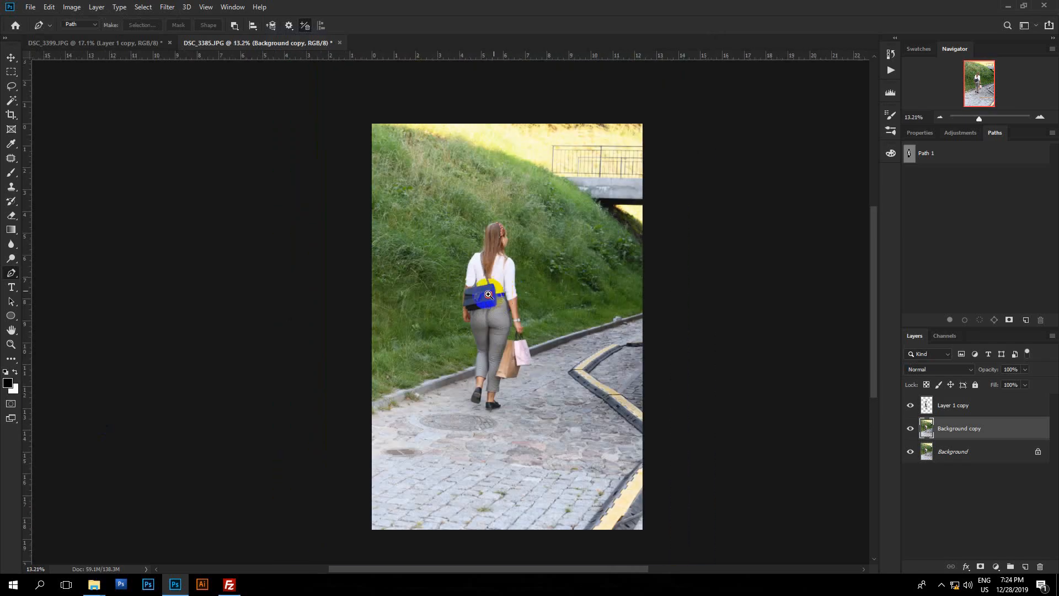
scroll(491, 291, "down", 1)
scroll(518, 329, "up", 2)
left_click_drag(539, 344, 499, 374)
left_click_drag(503, 337, 485, 367)
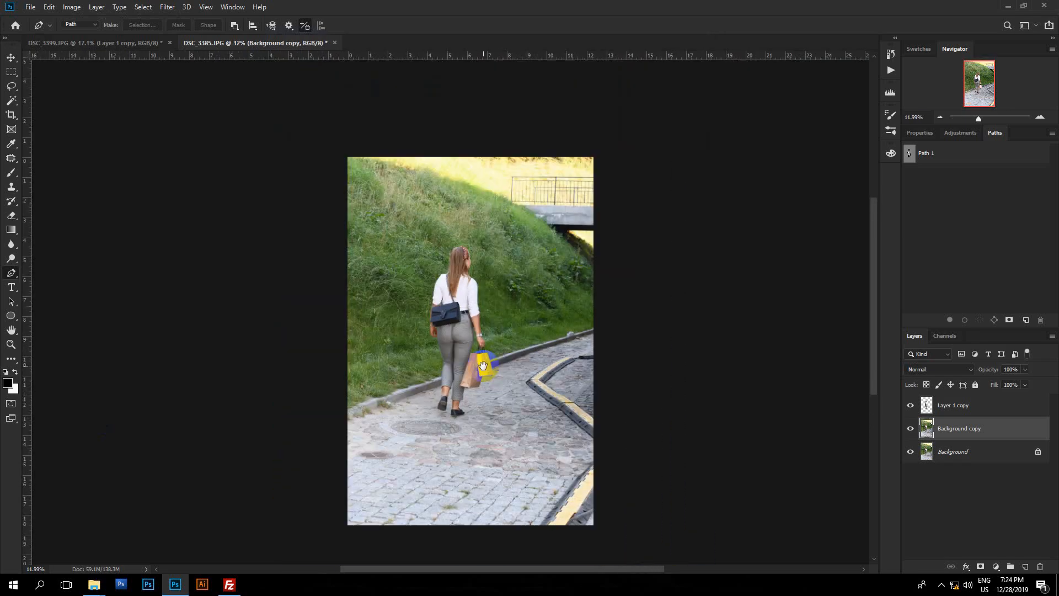
left_click_drag(478, 269, 510, 300)
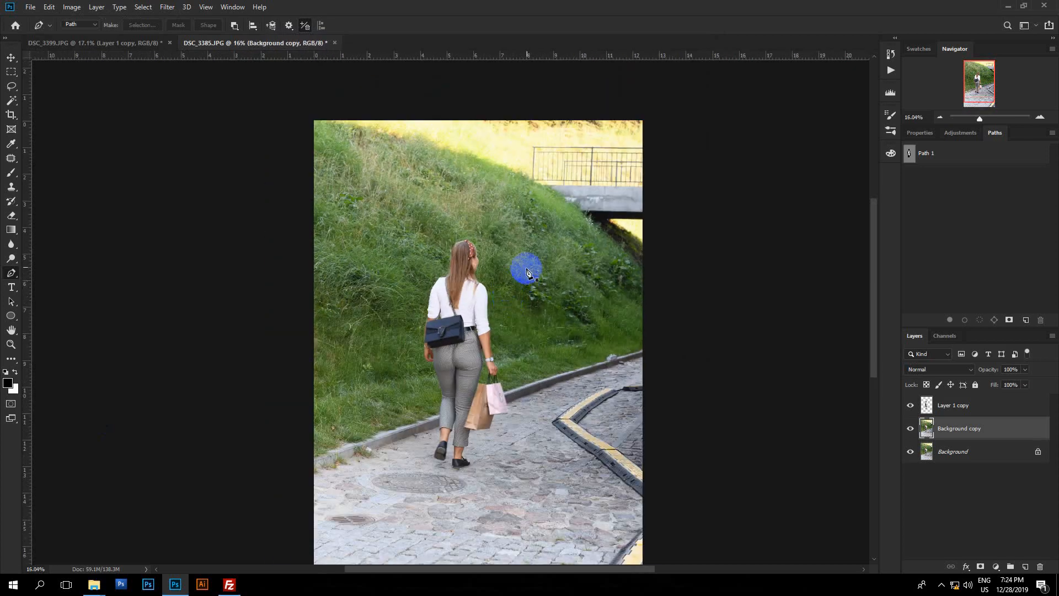